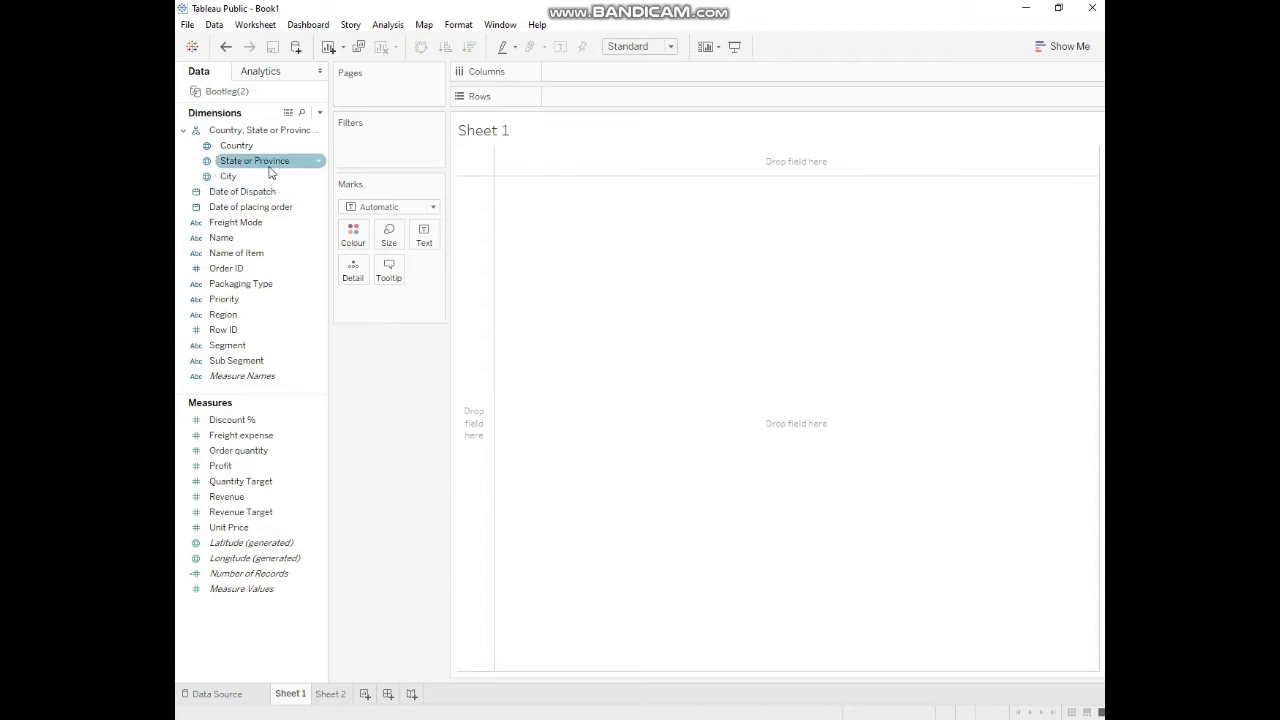
Step: Plot SUM(Revenue) bars by State or Province, sorted descending from New South Wales to Queensland
drag(269, 166, 606, 74)
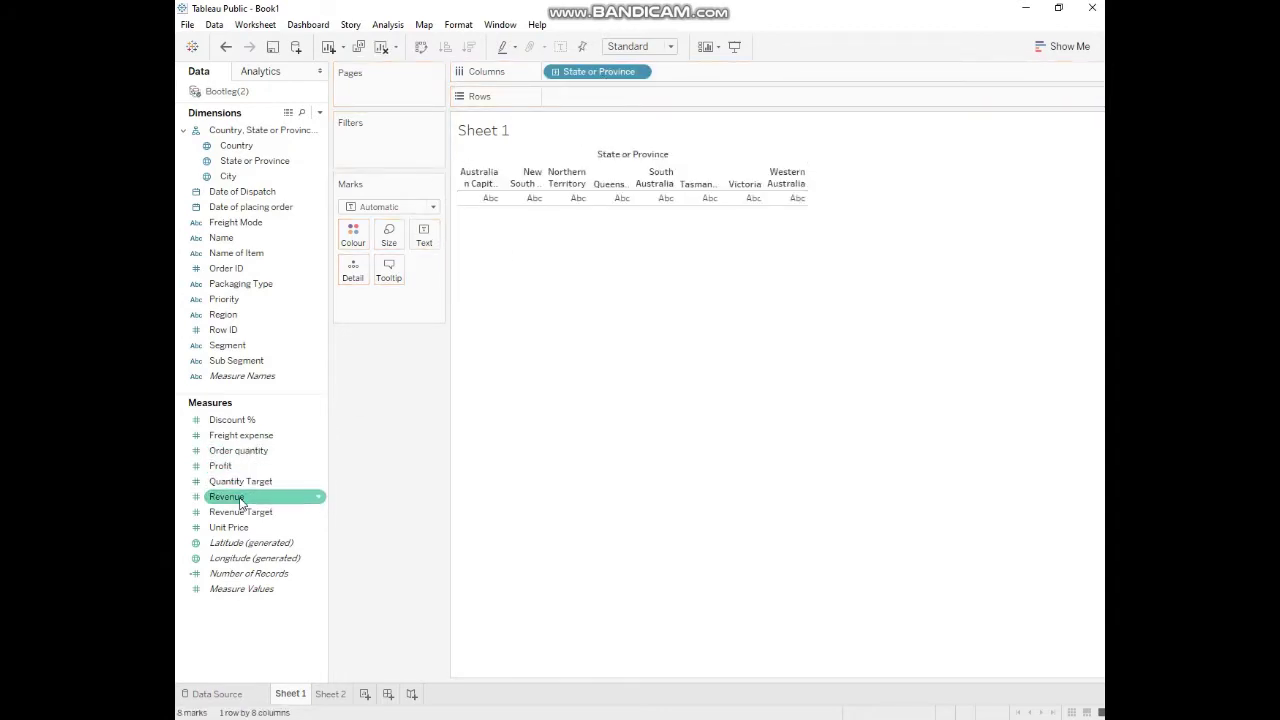
drag(240, 503, 593, 102)
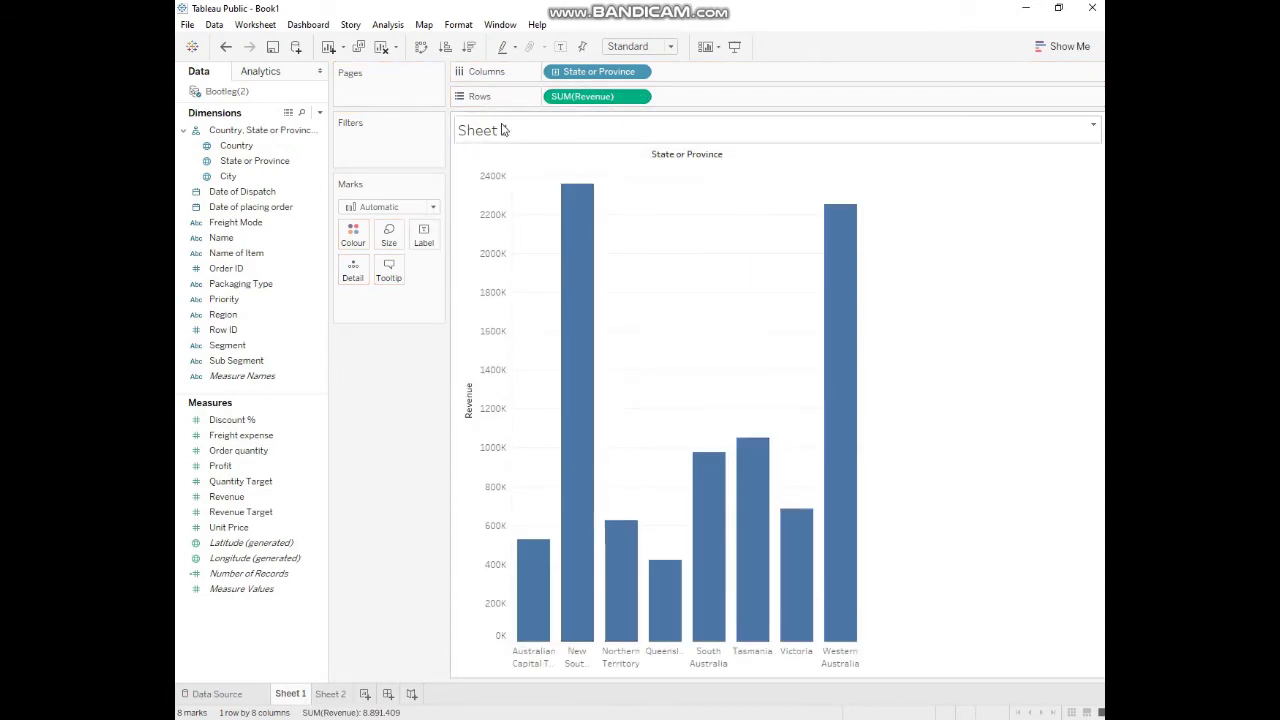
click(471, 50)
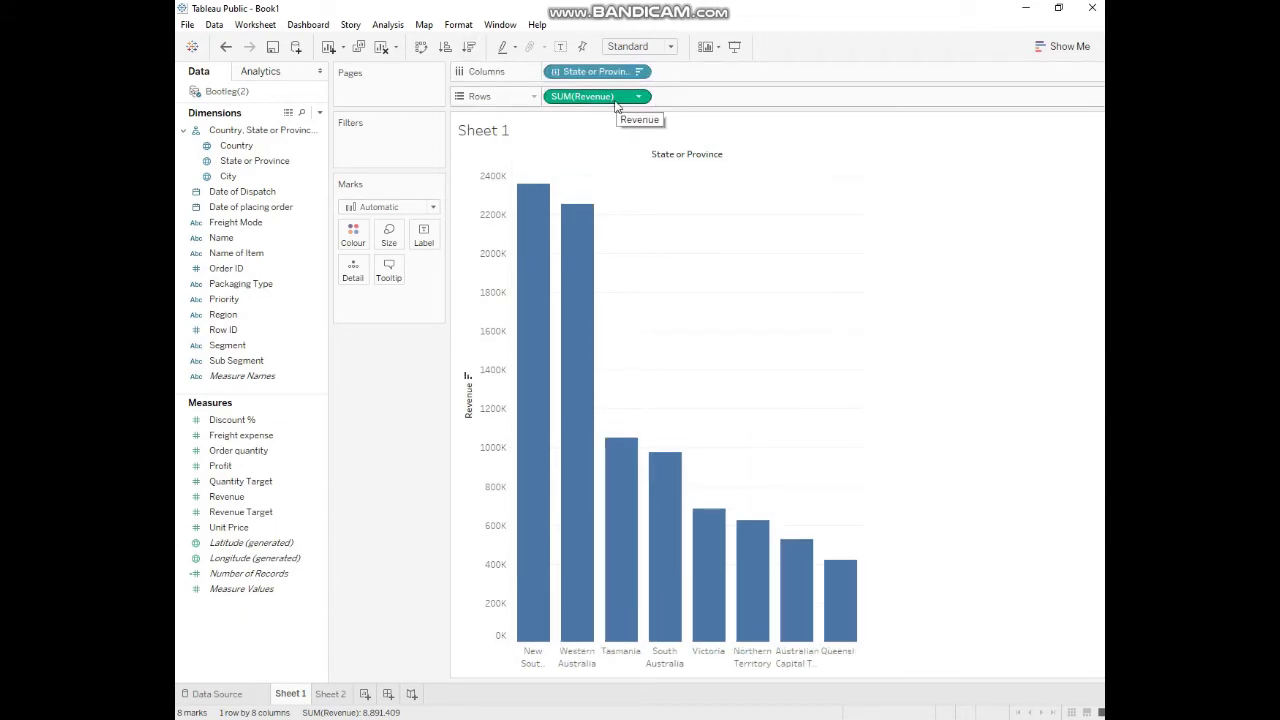
Step: Add a second SUM(Revenue) pane below and make it a running total reaching about 9M
drag(616, 105, 750, 100)
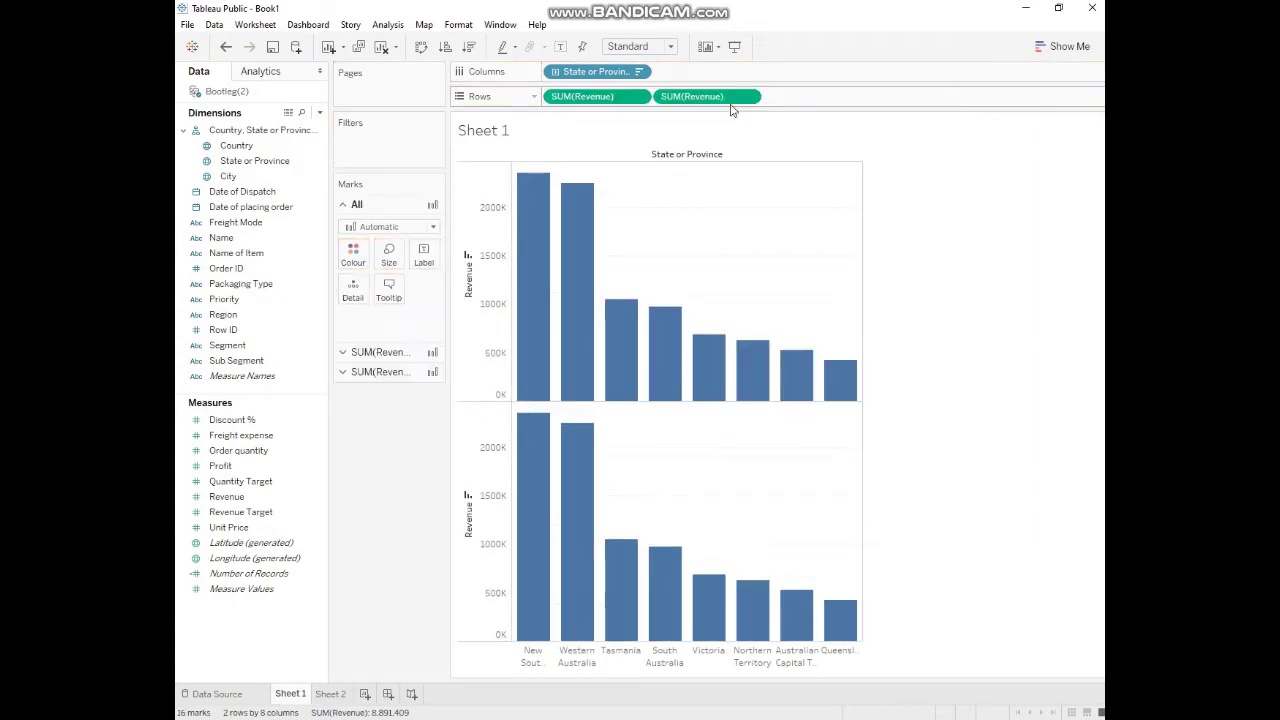
click(749, 98)
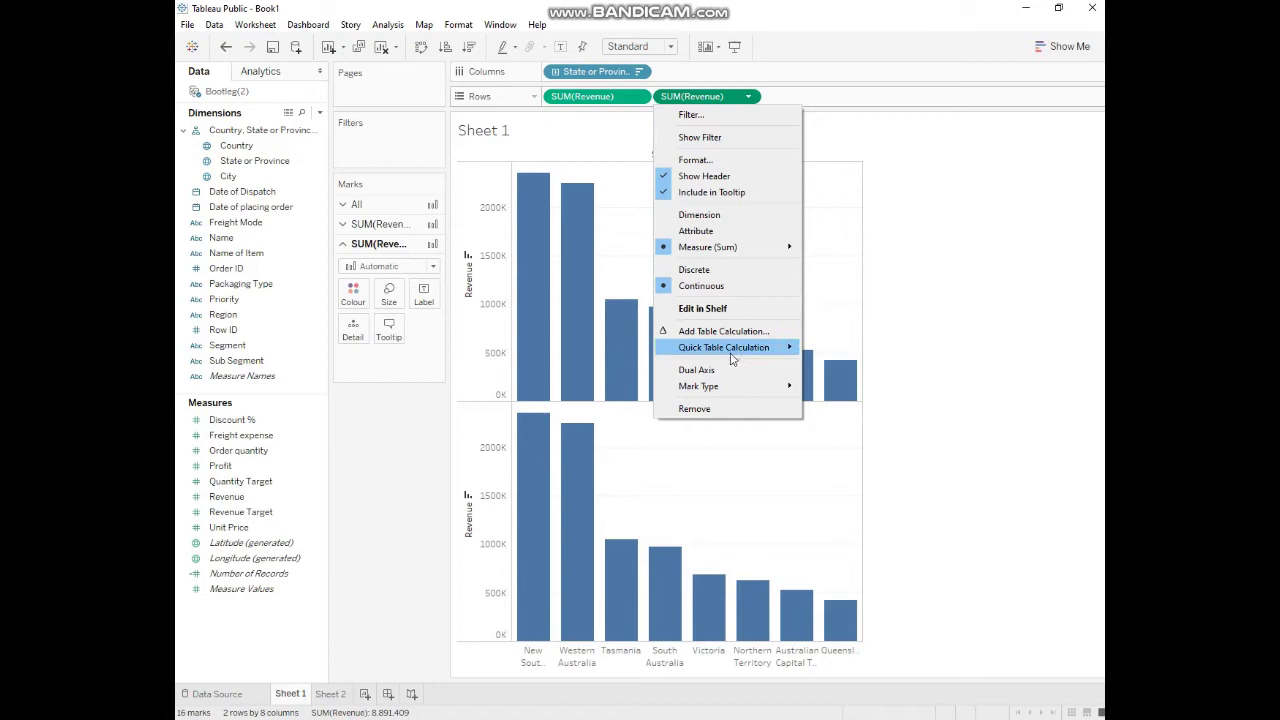
mouse_move(745, 357)
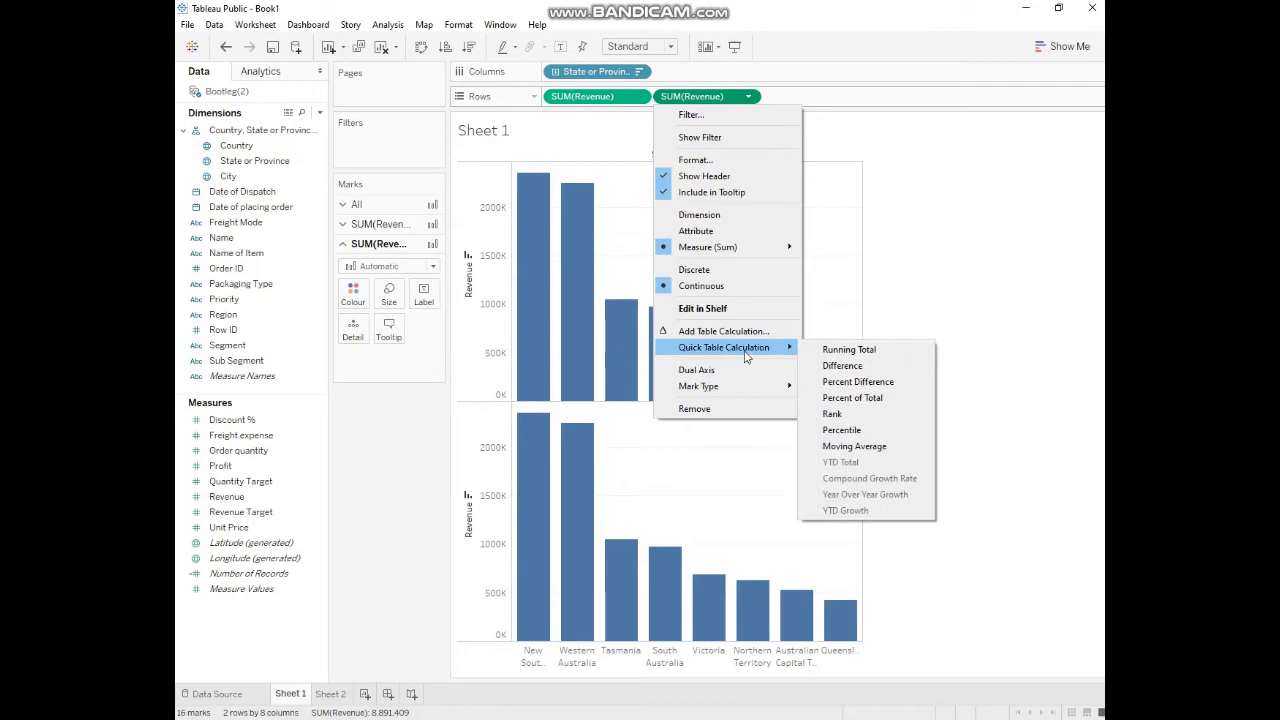
click(833, 352)
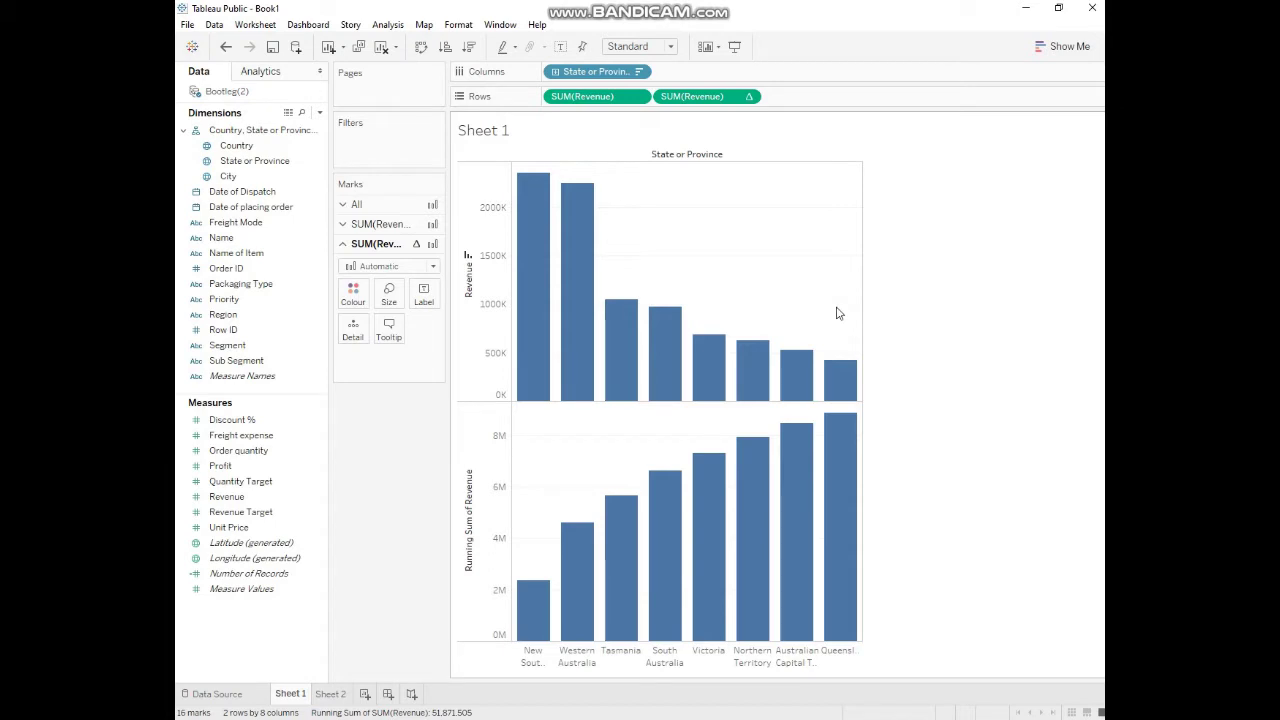
click(749, 97)
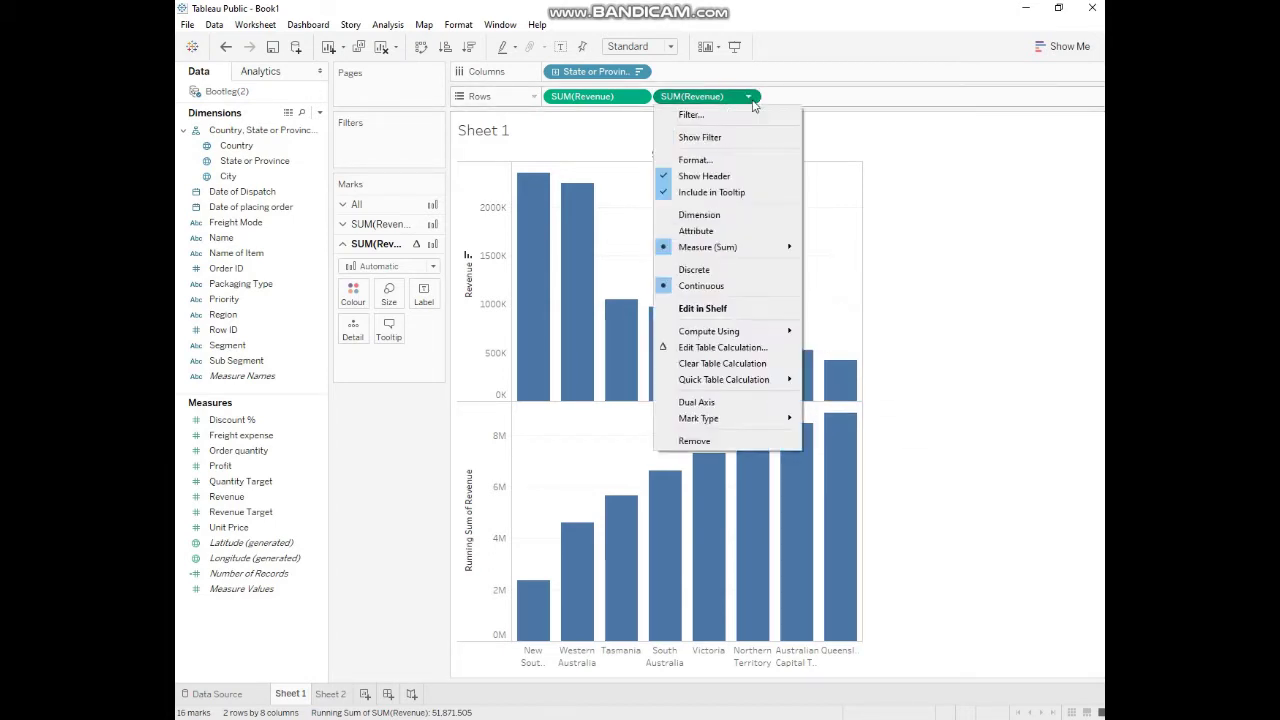
Step: Add a secondary Percent of Total calculation to the running revenue, reaching 100% at Queensland
click(722, 348)
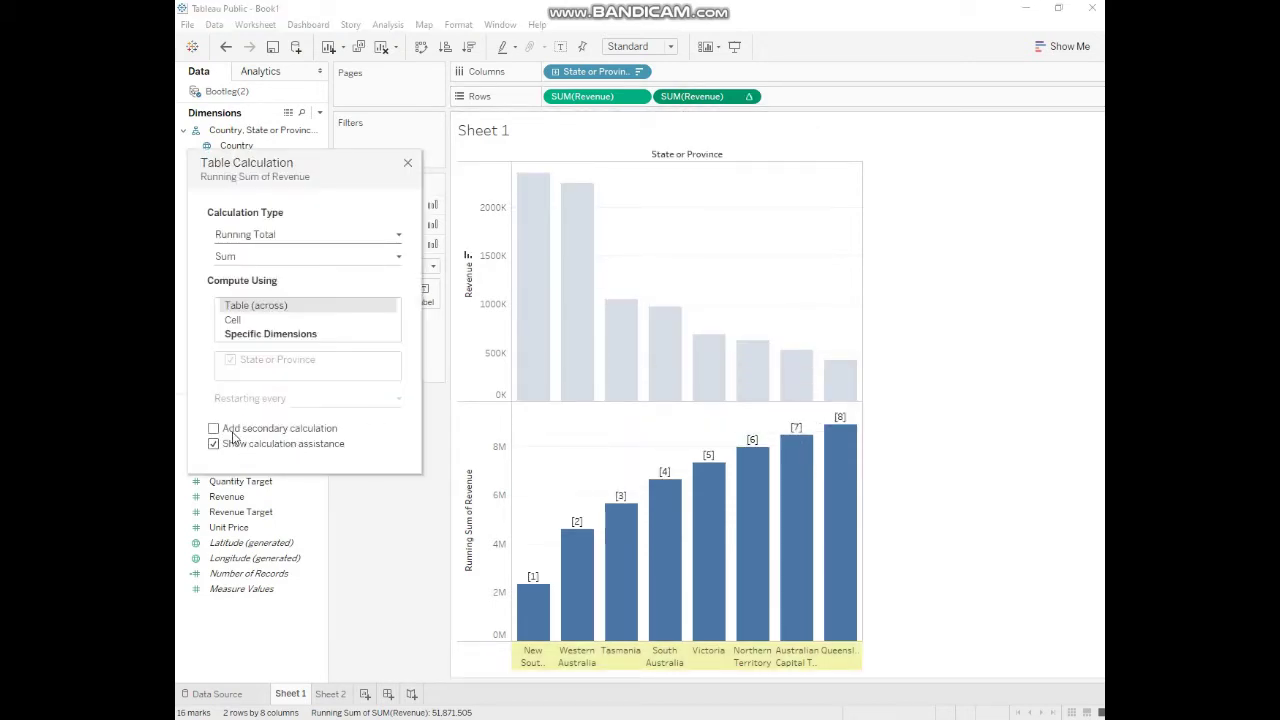
click(213, 428)
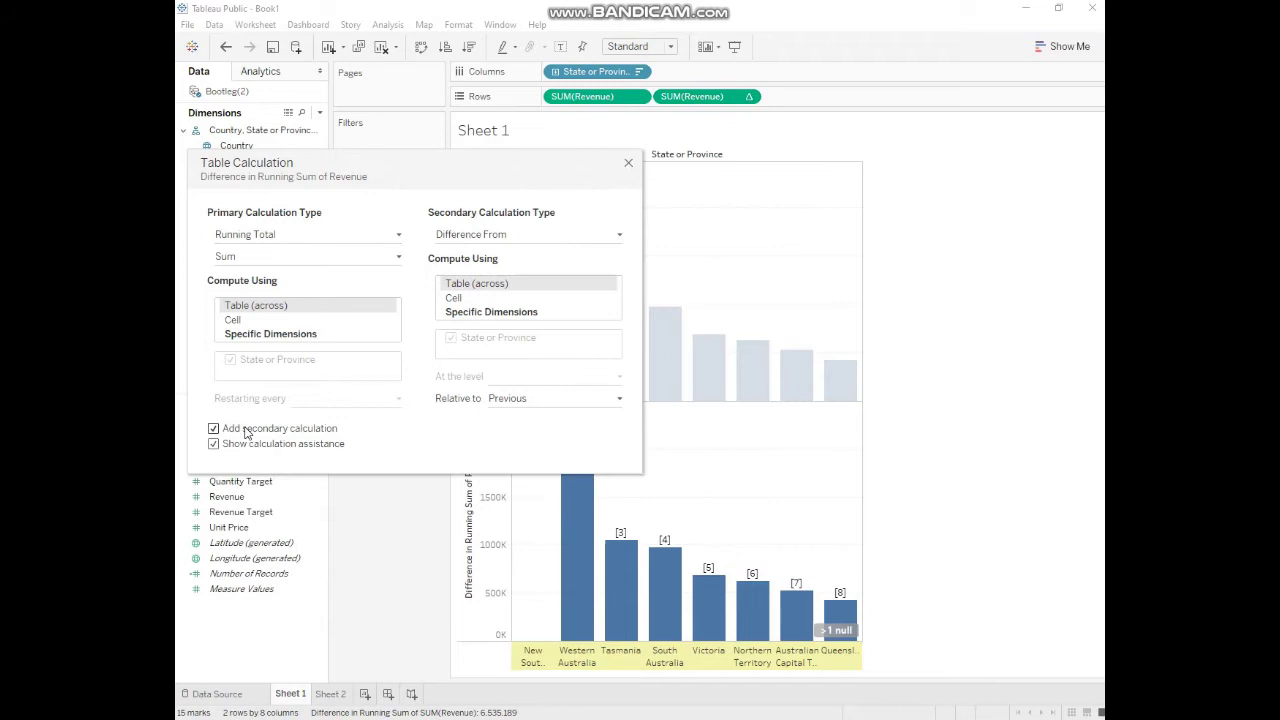
click(522, 236)
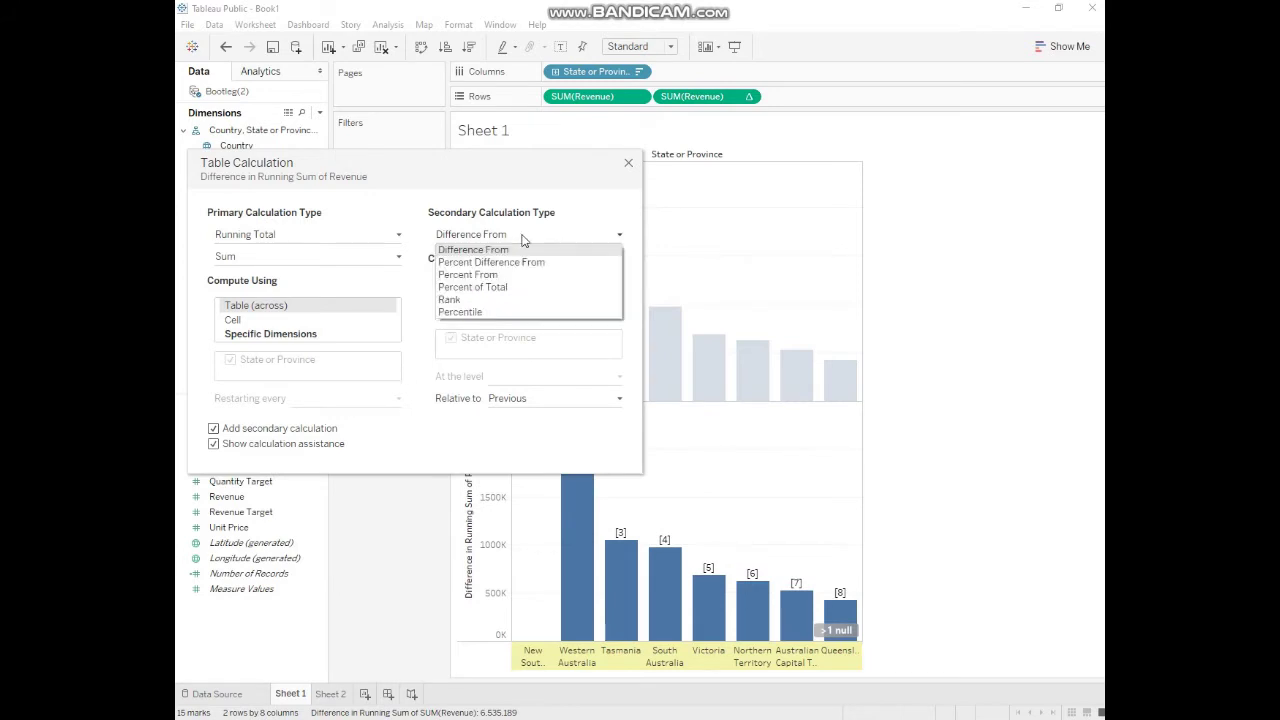
click(515, 290)
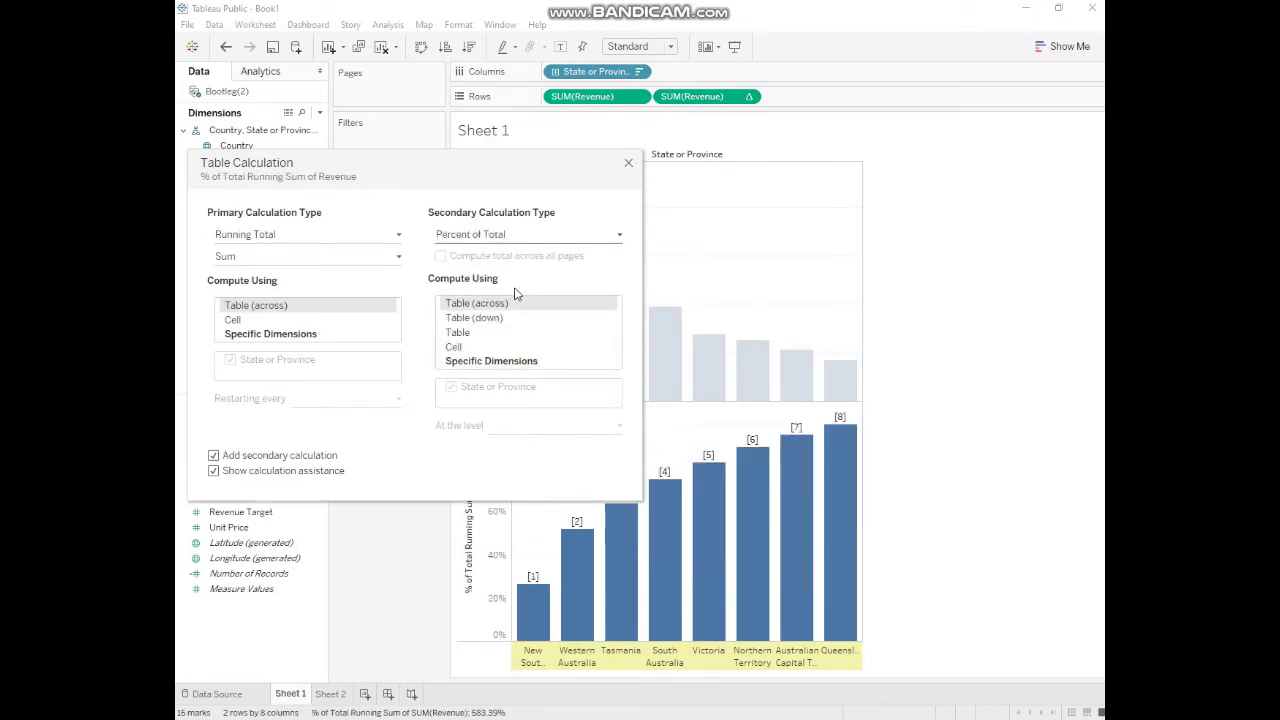
click(628, 162)
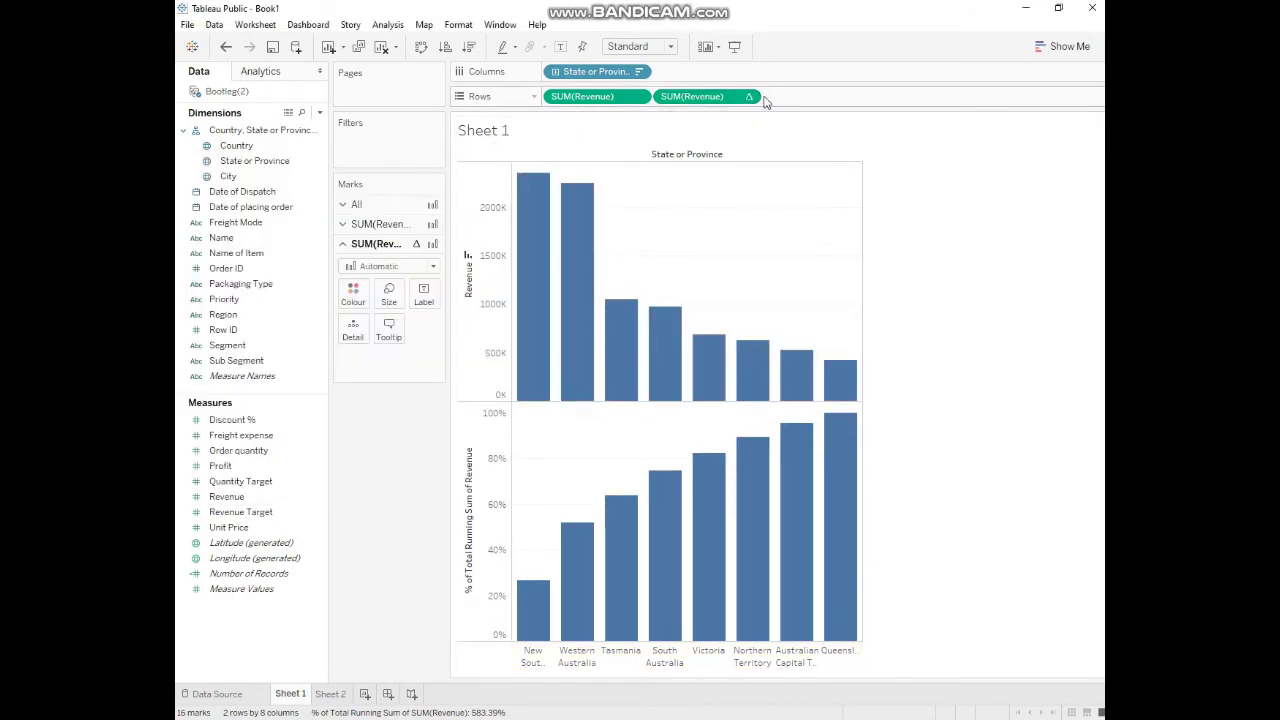
Step: Put both revenue measures on a dual axis and draw SUM(Revenue) as bars
click(749, 97)
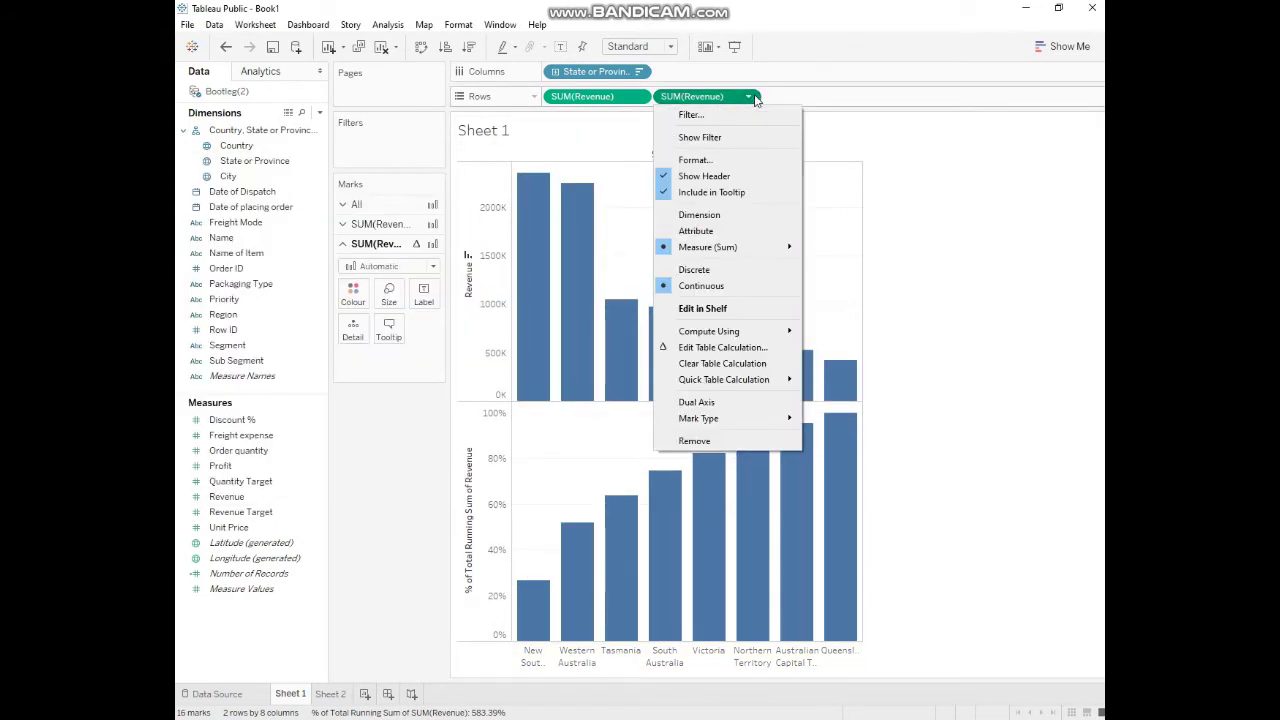
click(718, 403)
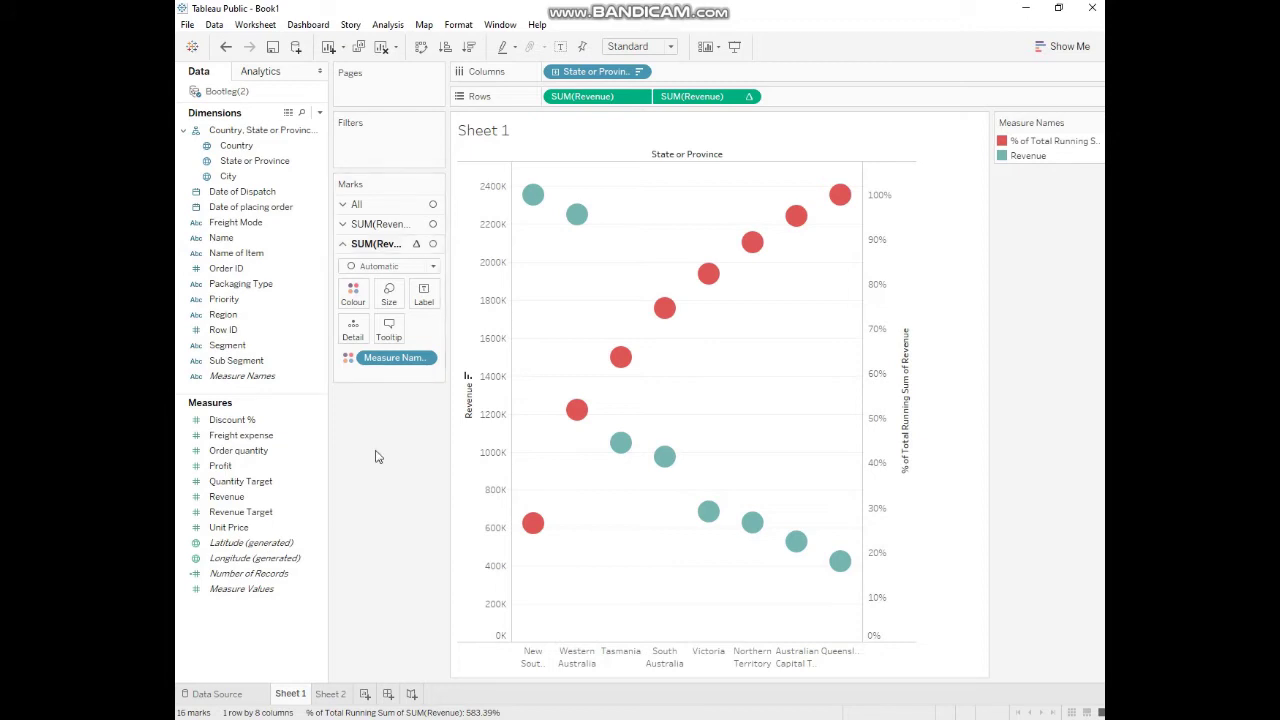
click(408, 224)
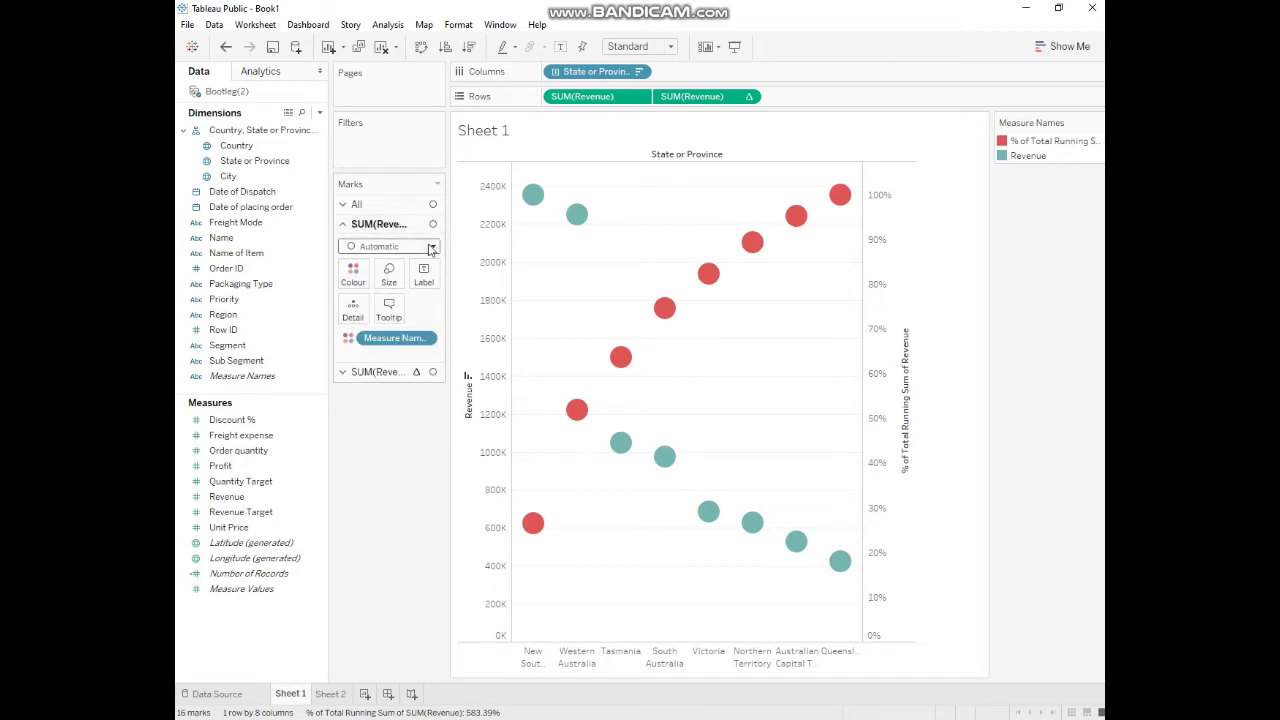
click(431, 248)
click(362, 277)
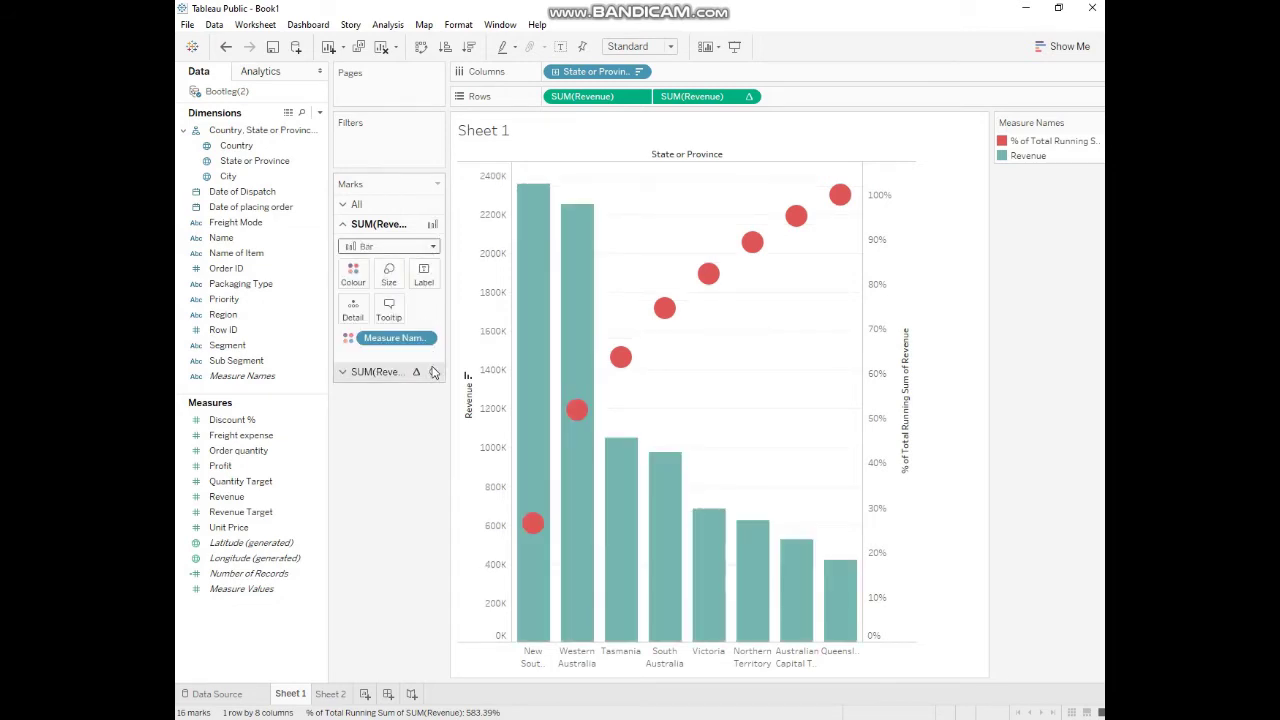
Step: Change the running-percent marks to a connected line, briefly toggling all mark labels on and off
click(433, 372)
click(430, 266)
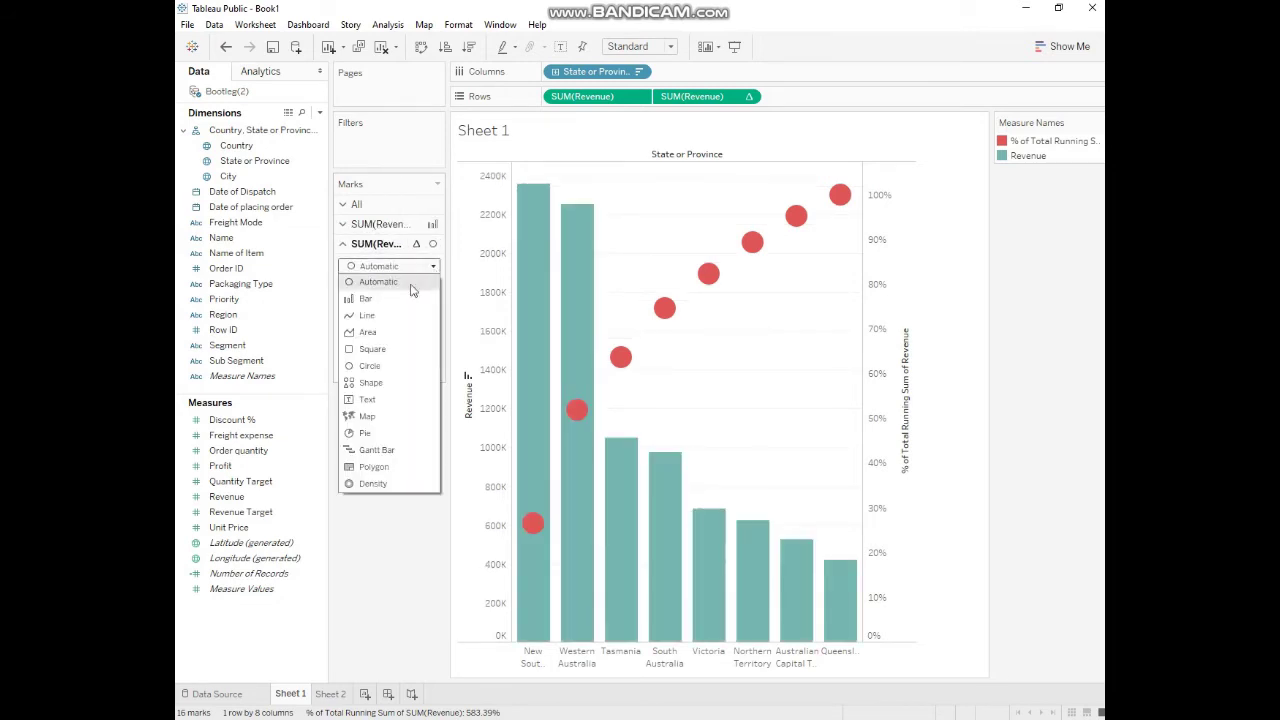
click(381, 316)
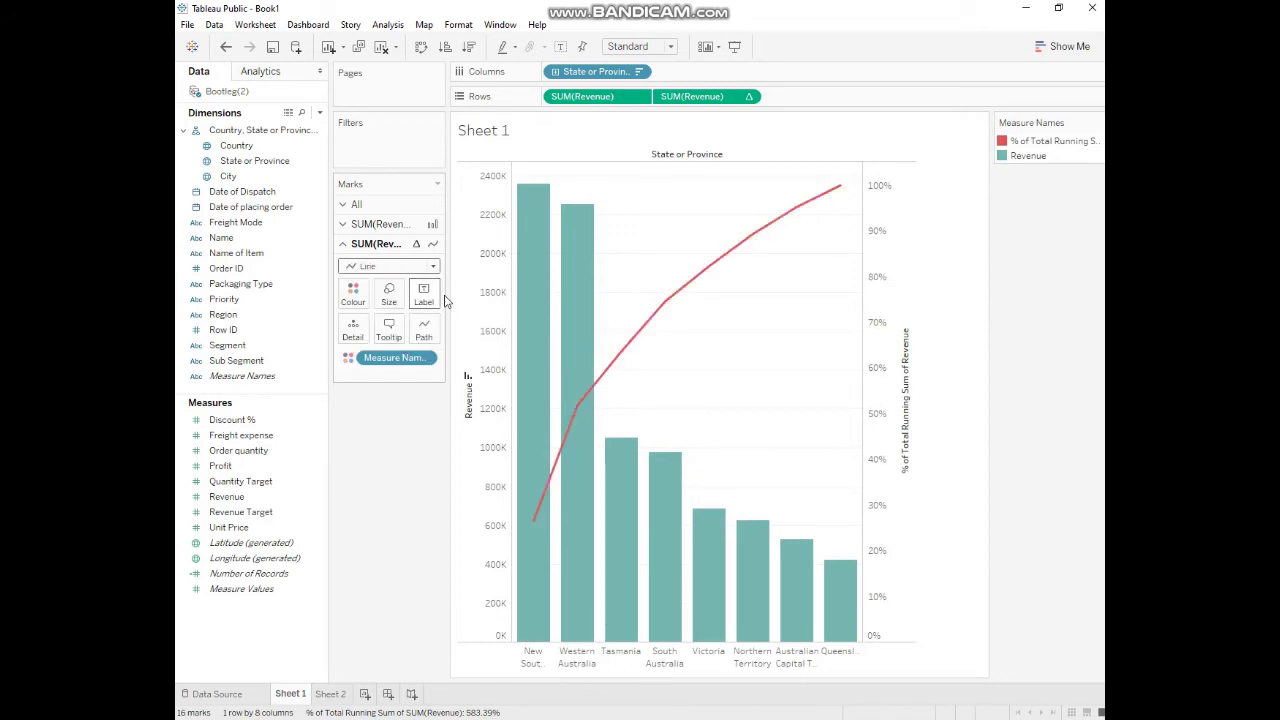
click(561, 48)
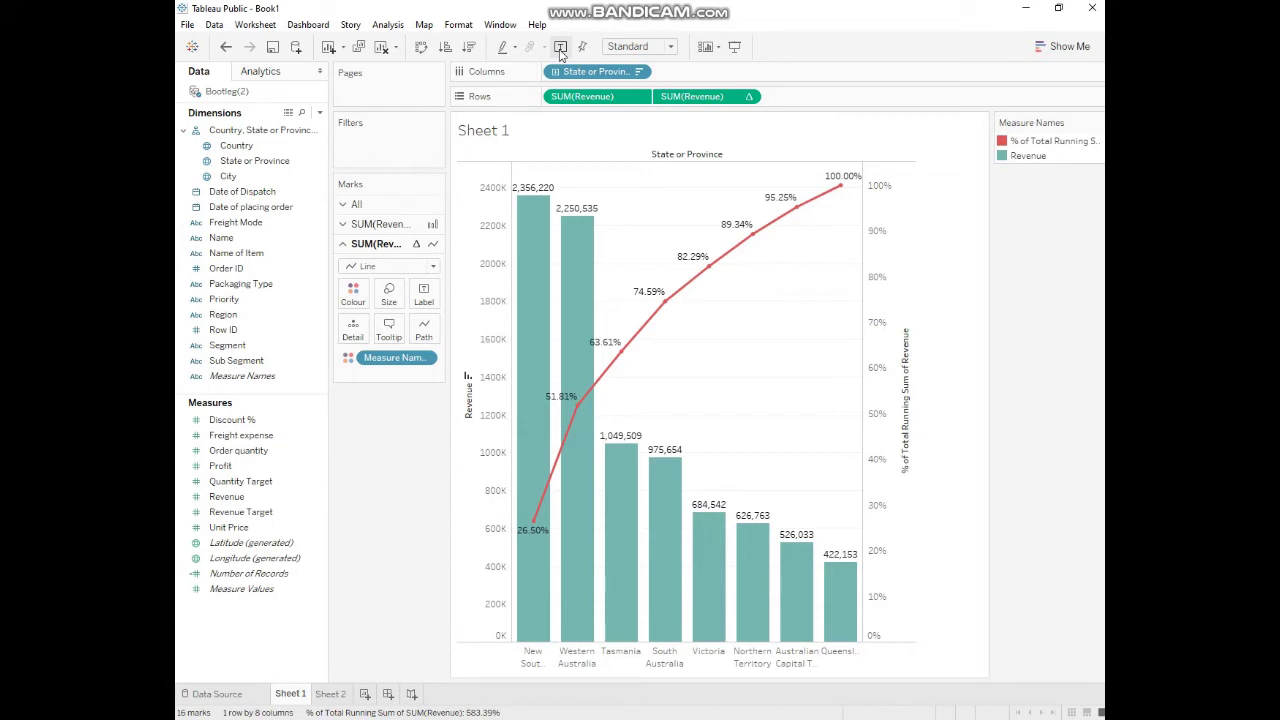
click(561, 48)
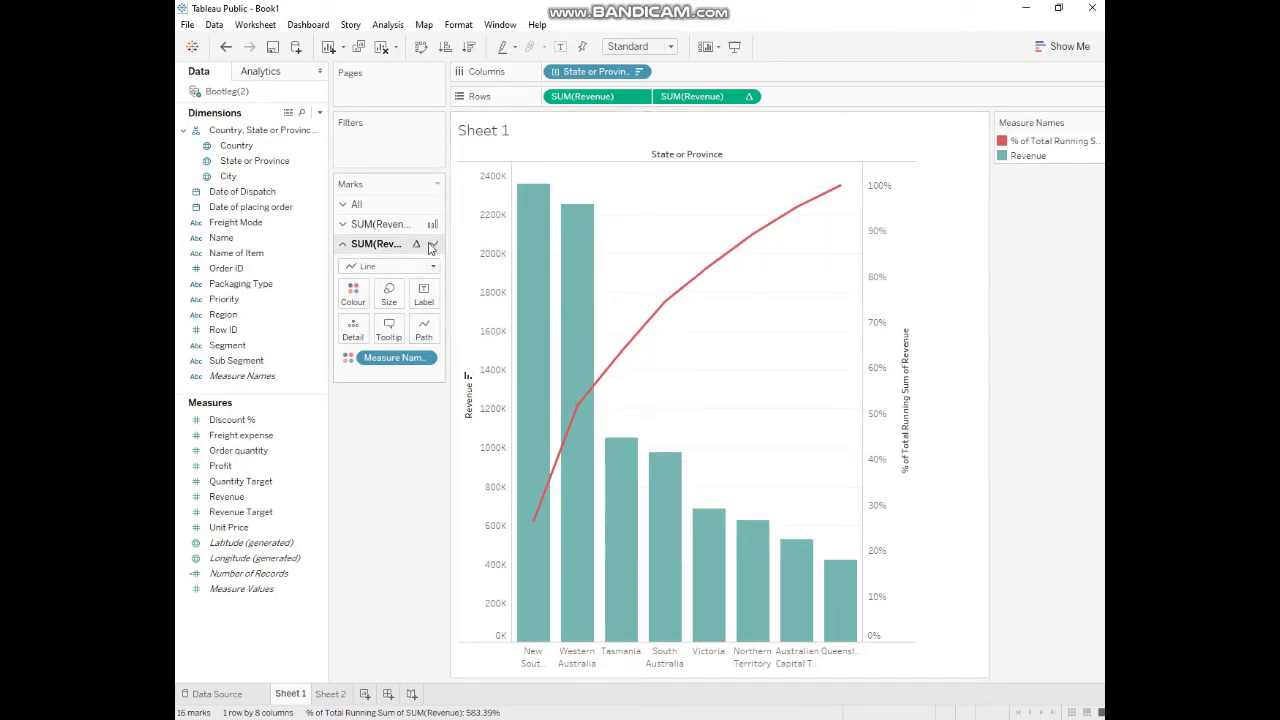
Step: Label the red running-percent line with its percentages, from 26.50% to 100.00%
click(420, 292)
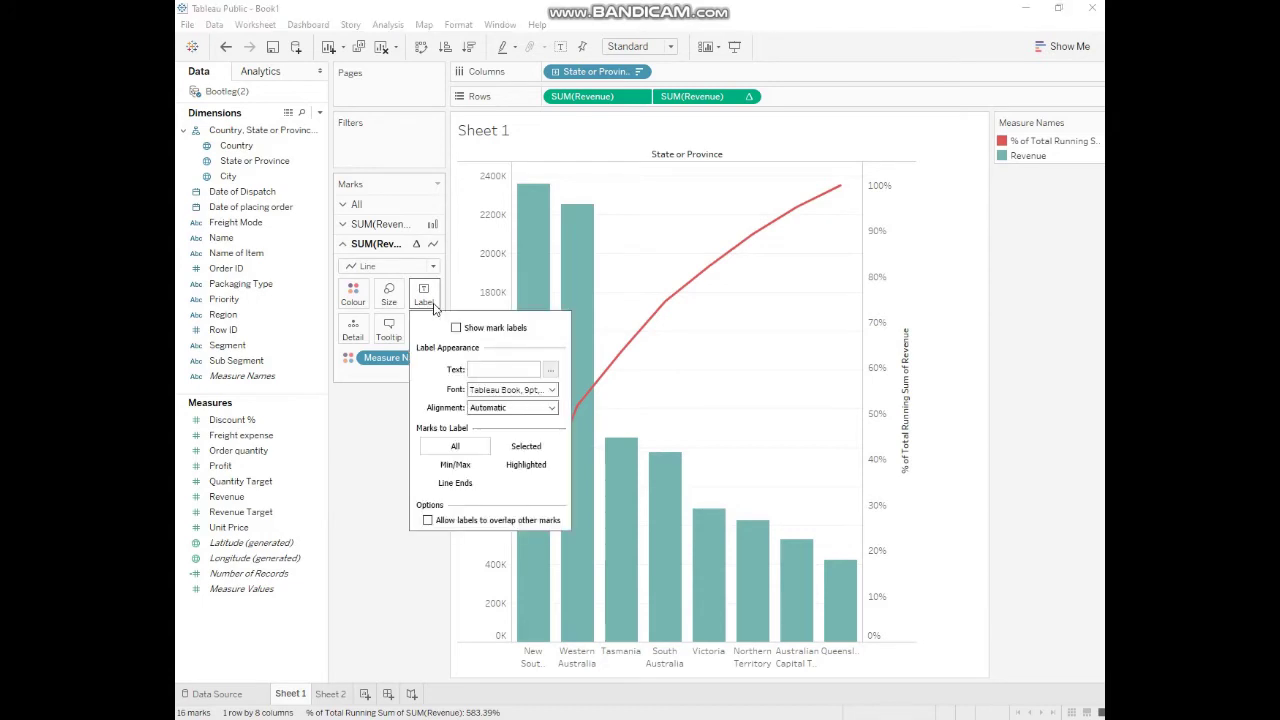
click(456, 328)
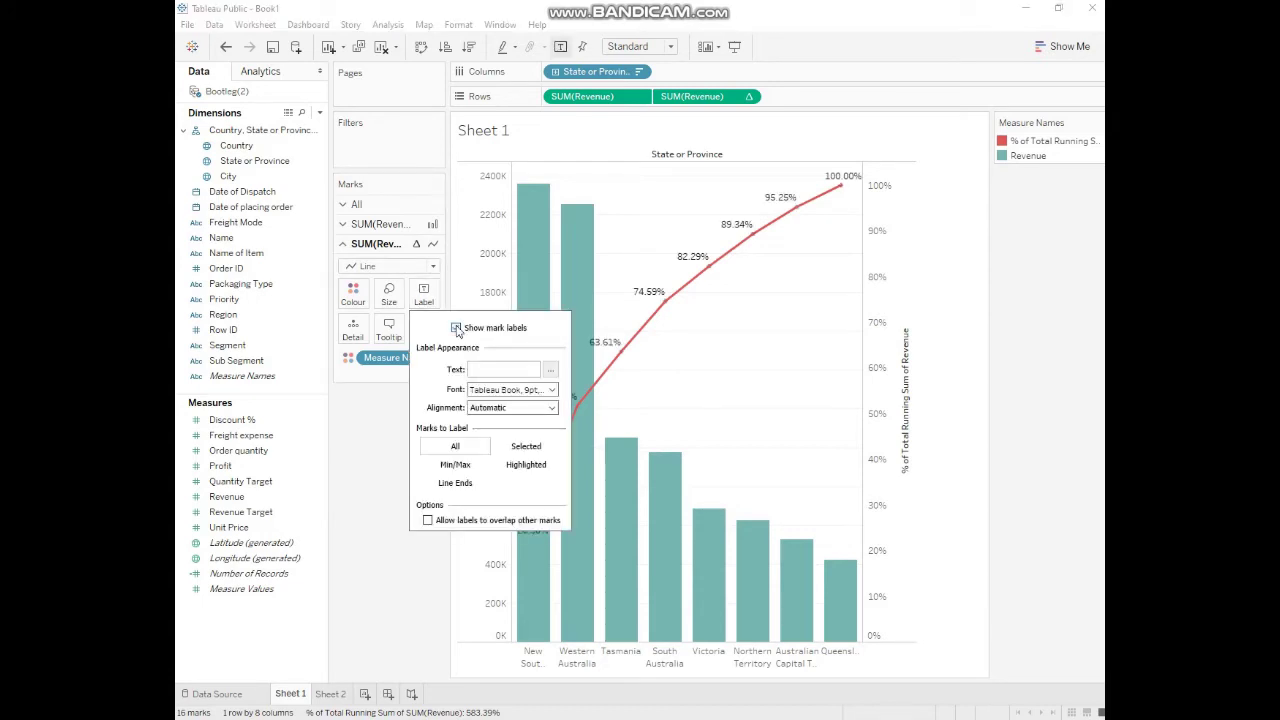
click(370, 510)
click(910, 375)
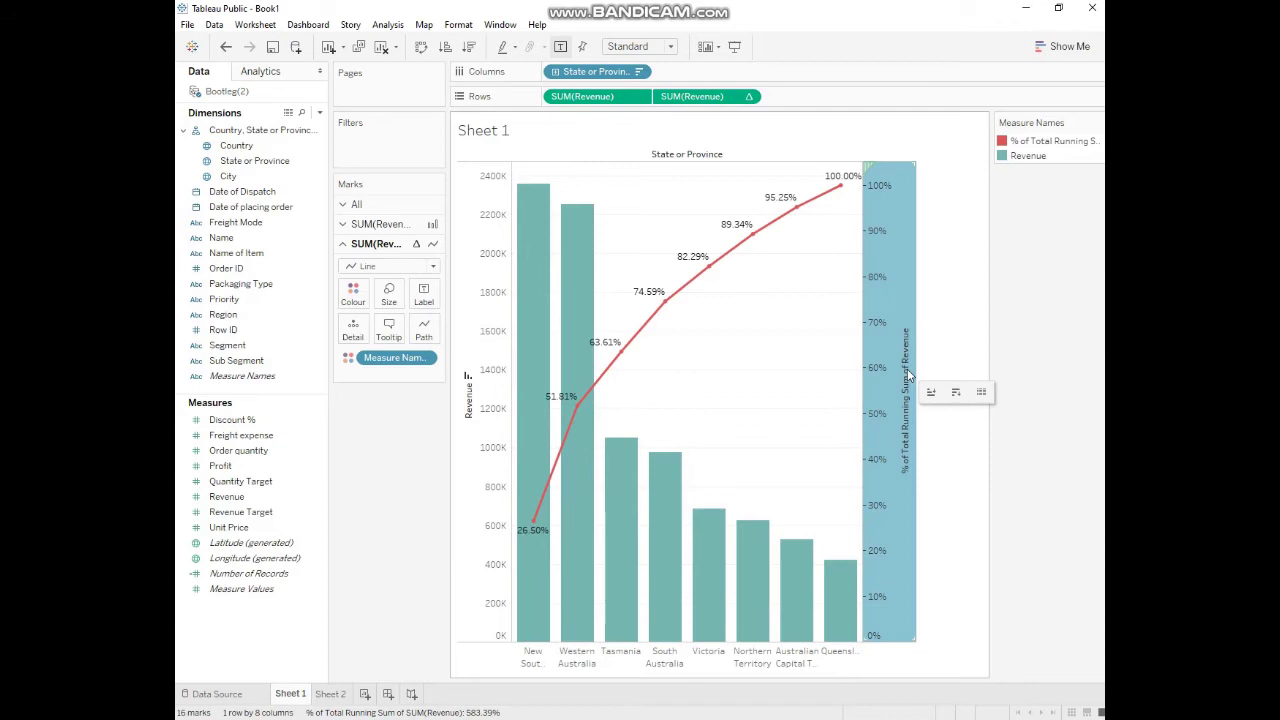
right_click(908, 372)
Step: Hide the right-hand percentage axis header and set the chart fit to Entire View
click(950, 534)
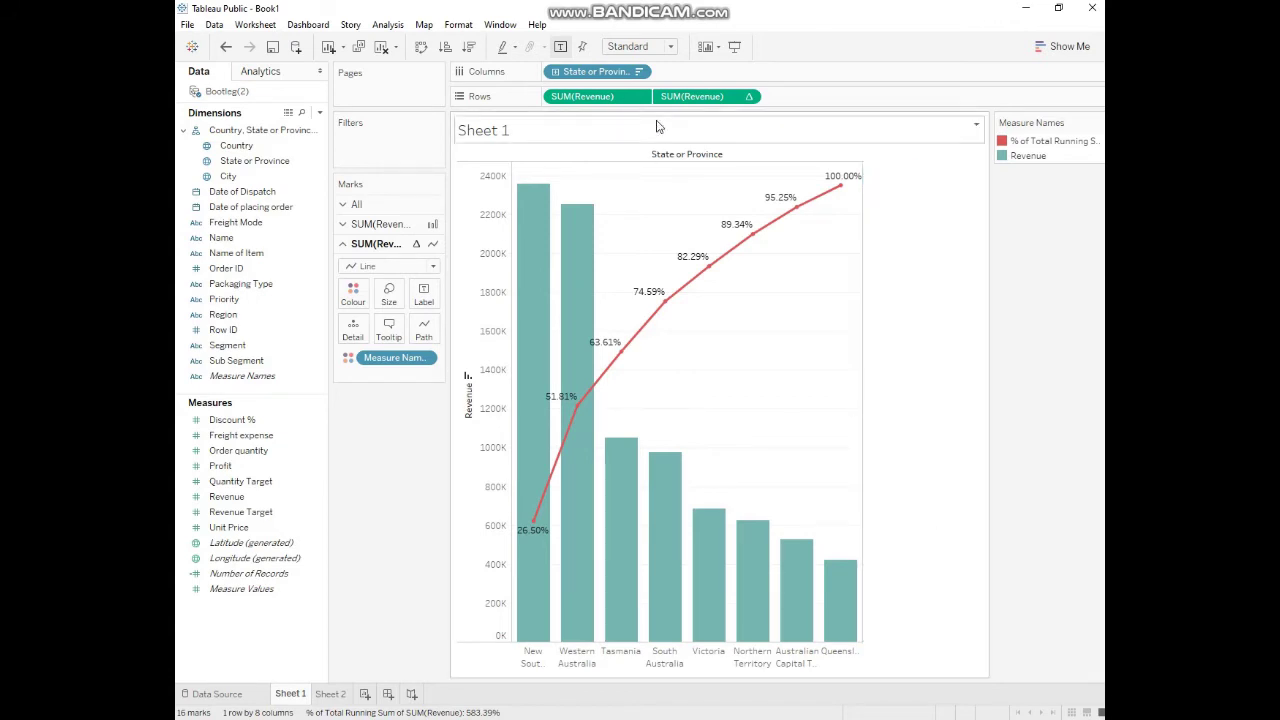
click(640, 46)
click(625, 100)
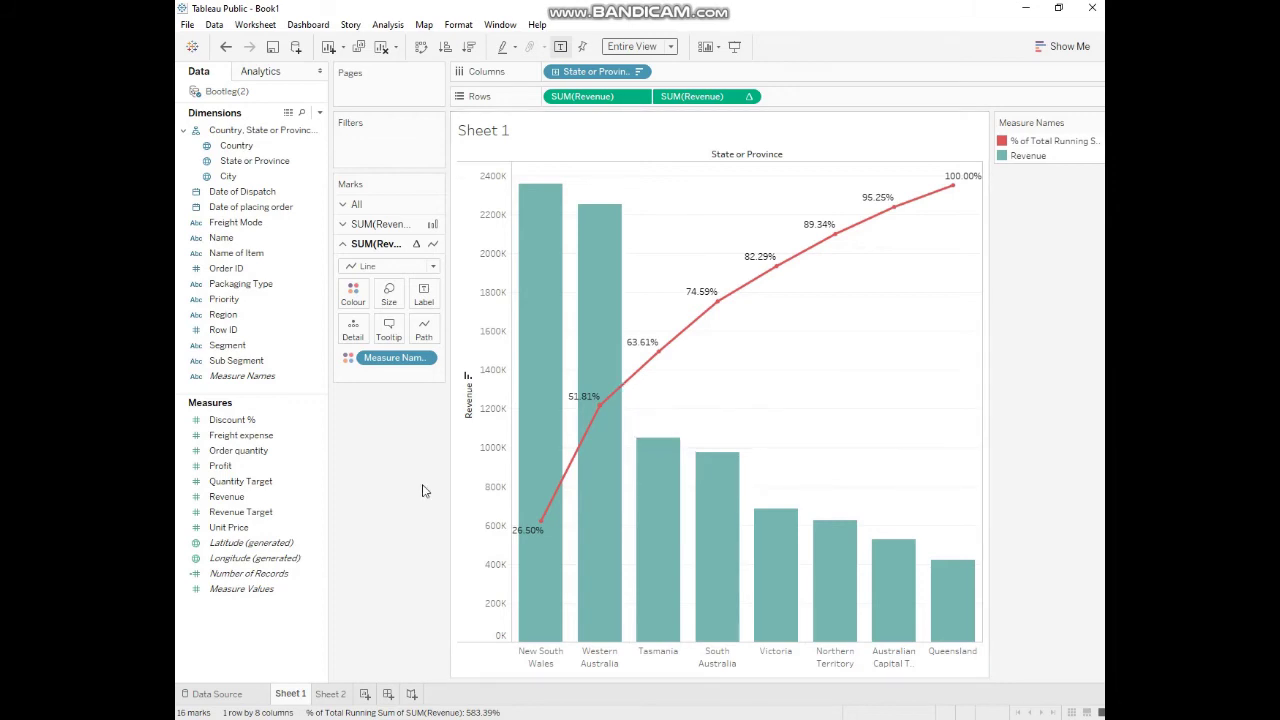
Step: On Sheet 2, chart SUM(Profit) as vertical bars by Sub Segment, sorted descending
click(331, 694)
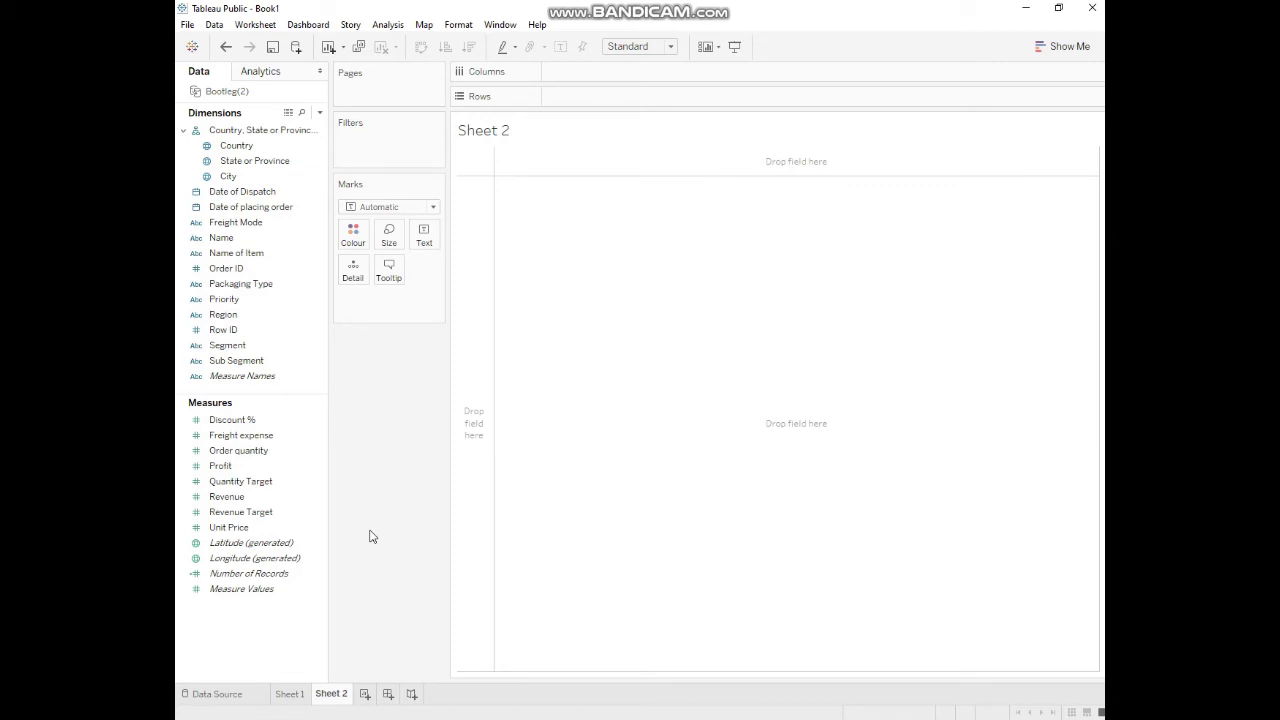
drag(280, 467, 611, 75)
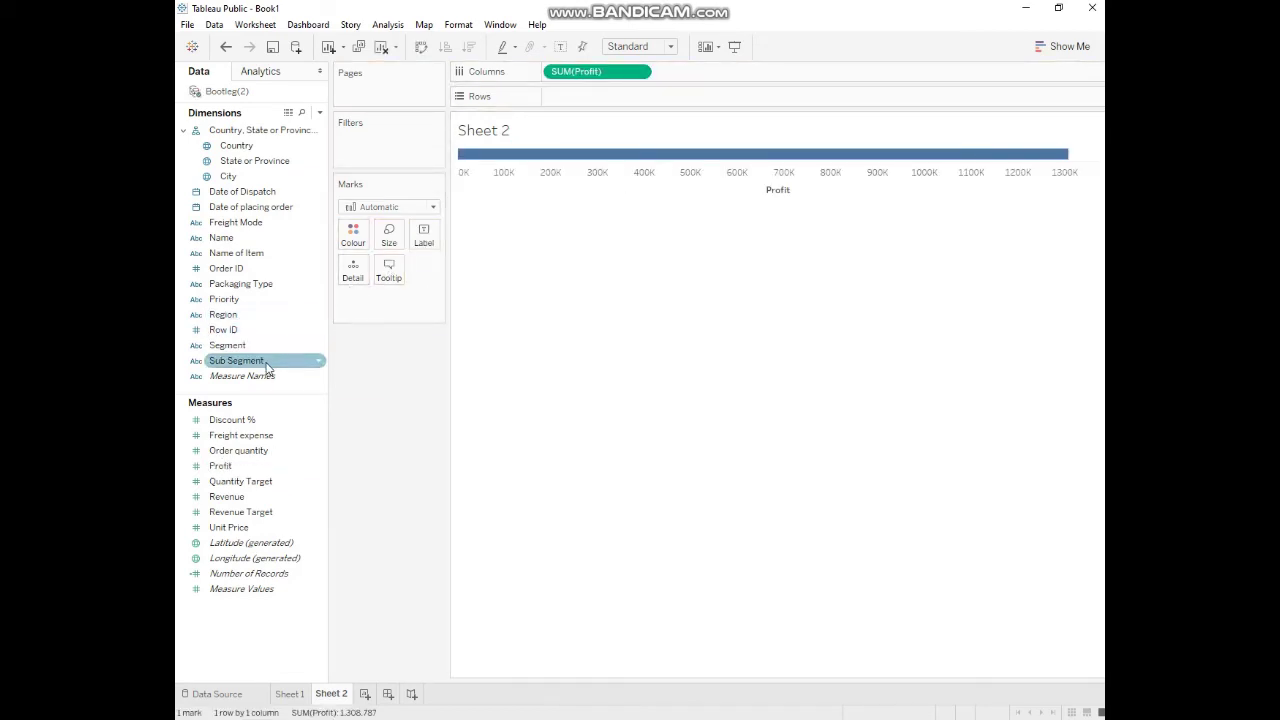
drag(262, 362, 606, 104)
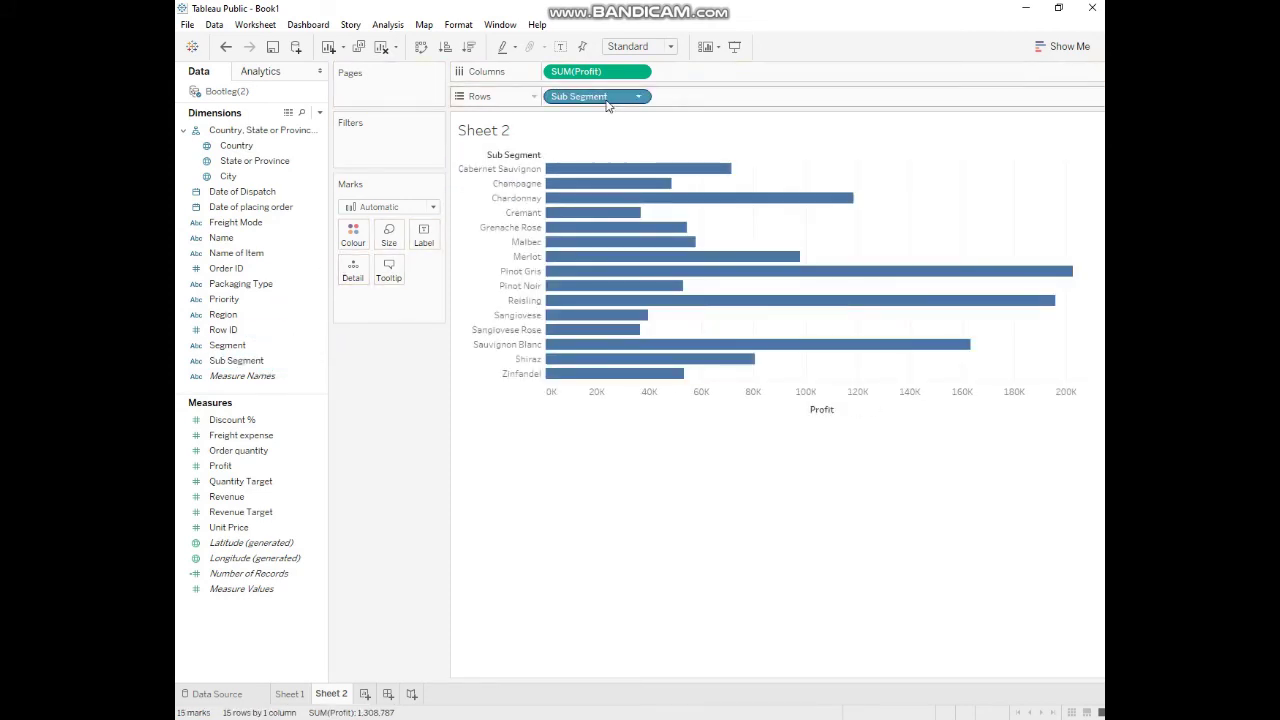
click(421, 47)
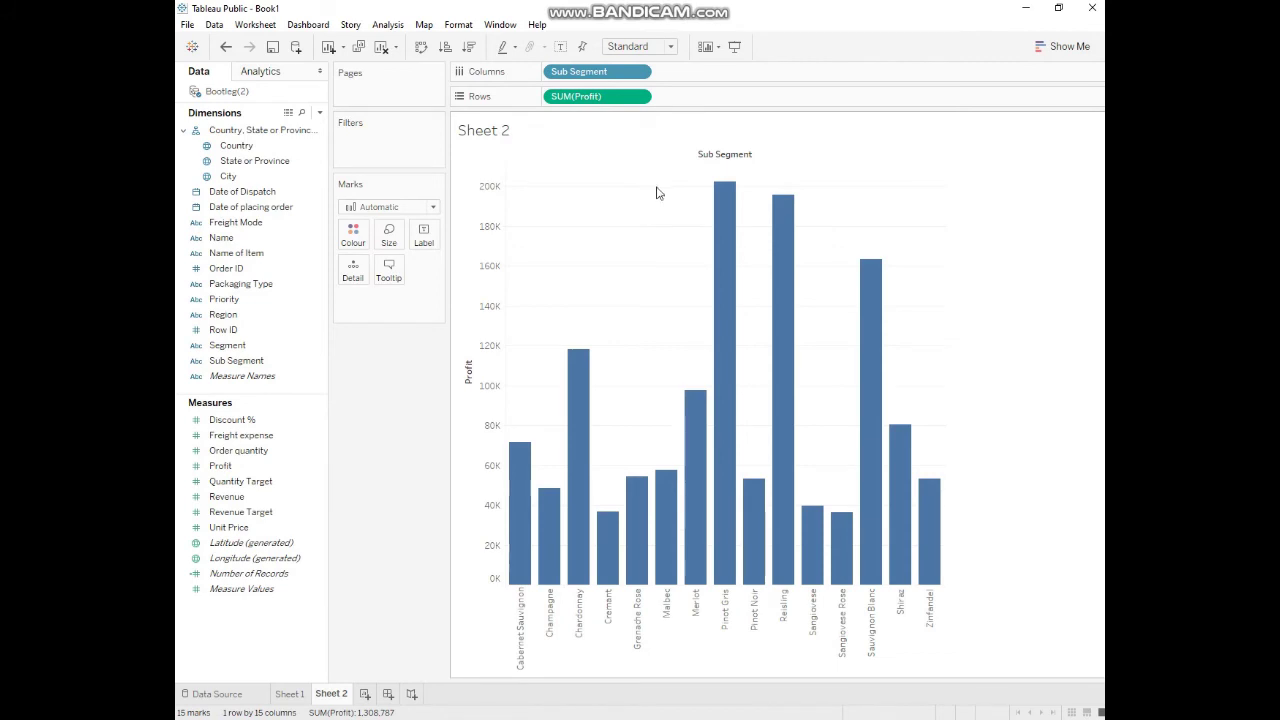
click(469, 47)
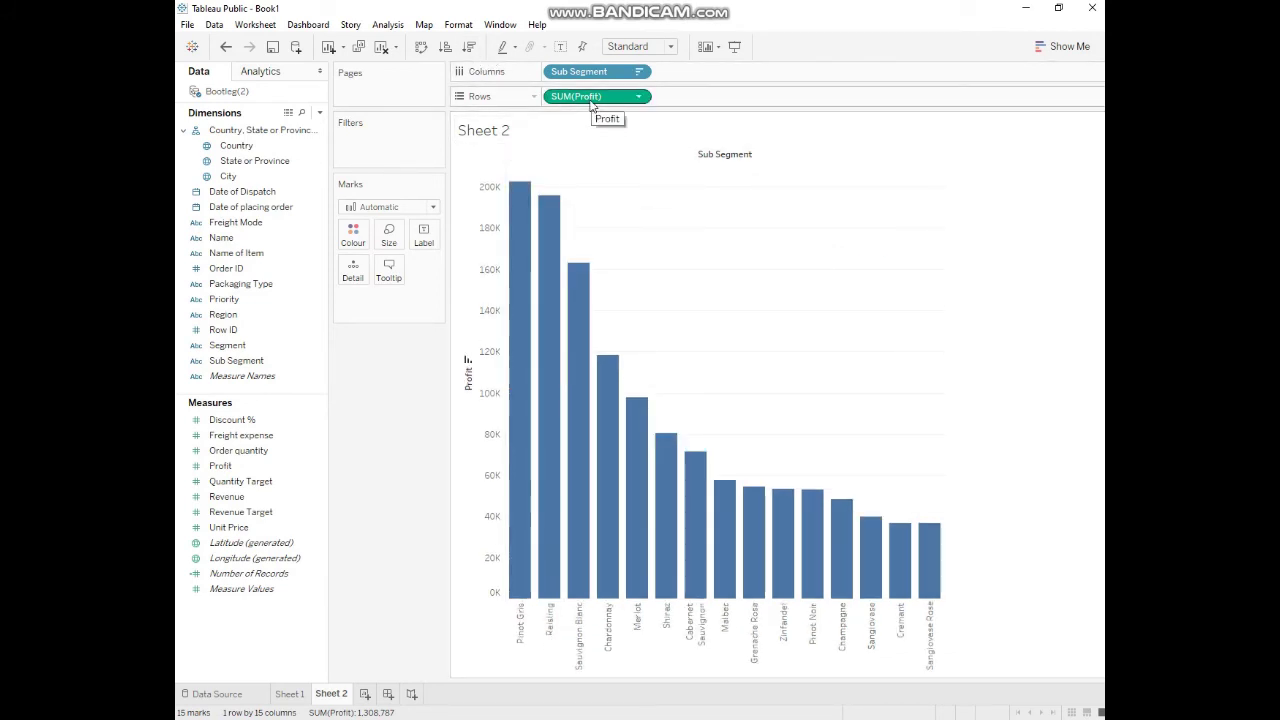
Step: Add a second Profit pane as a running total of profit
drag(592, 104, 701, 105)
click(748, 97)
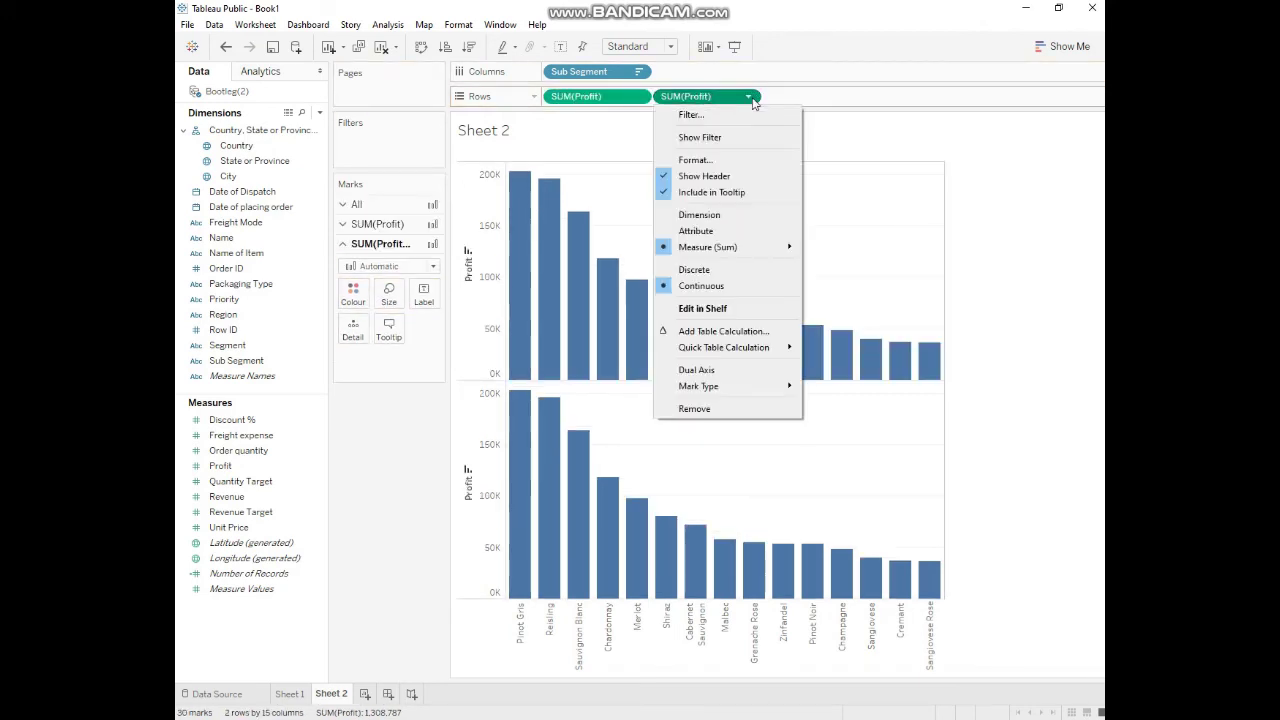
mouse_move(776, 349)
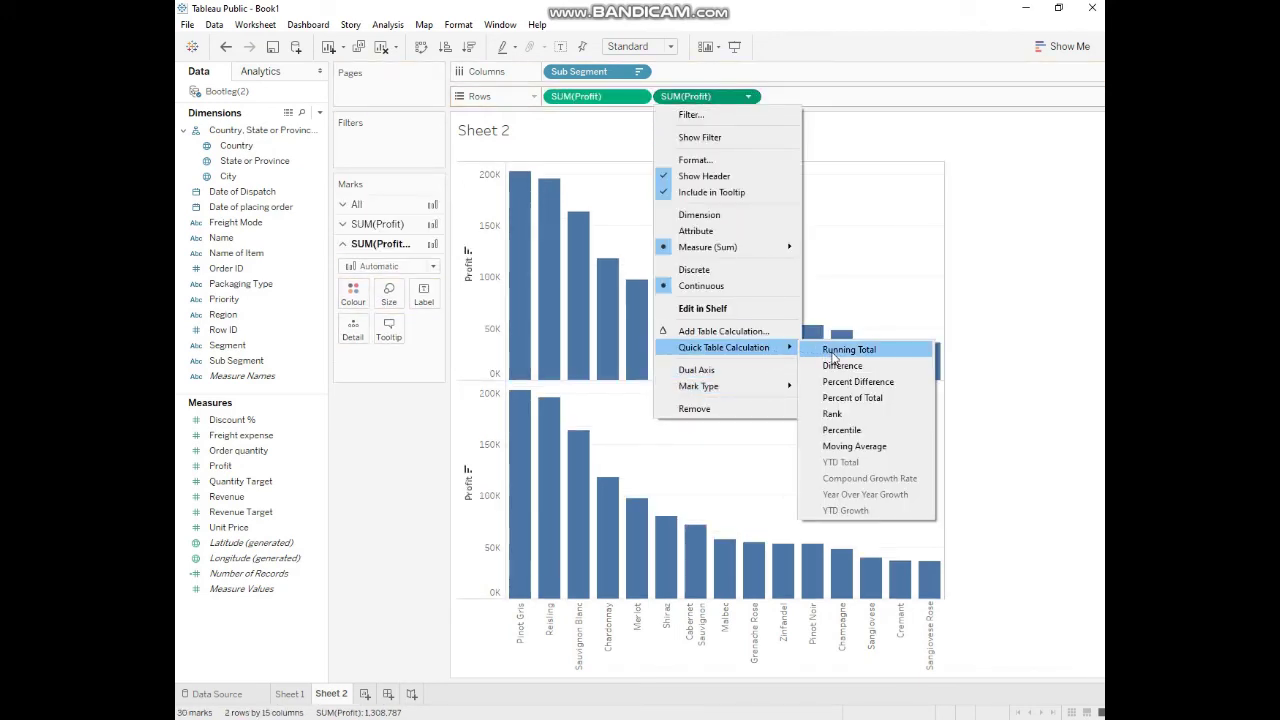
click(833, 352)
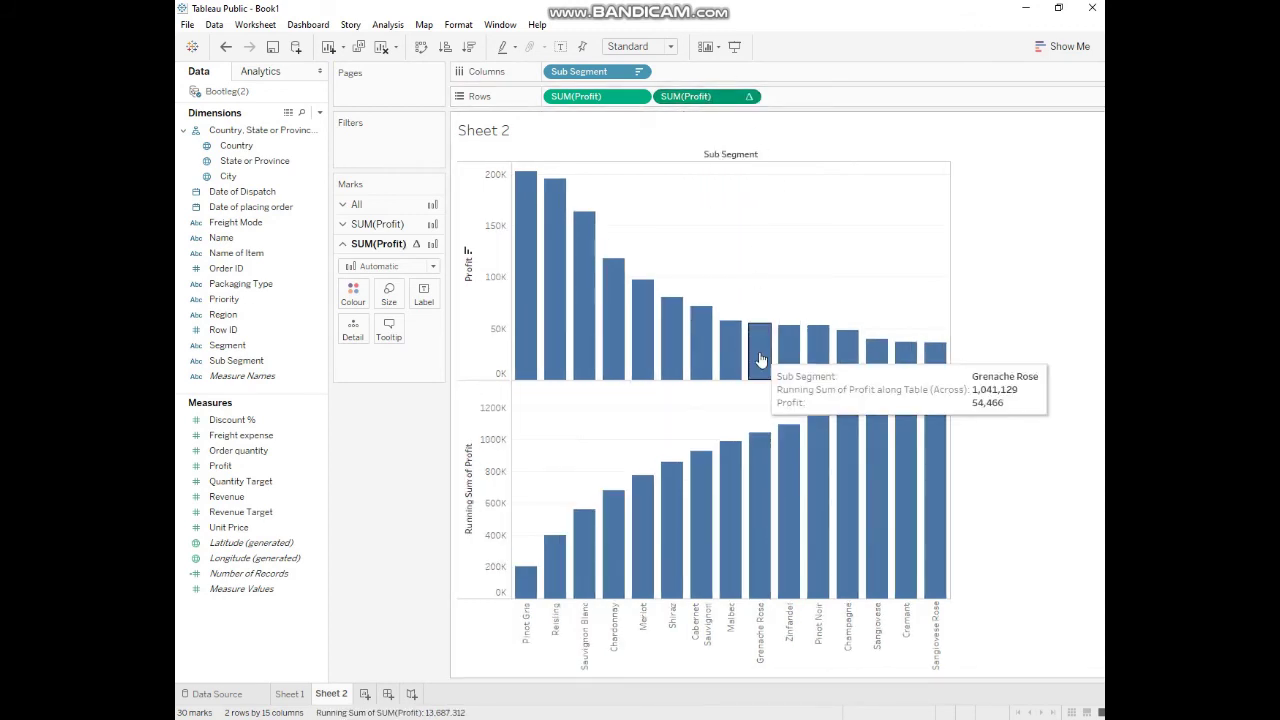
Step: Add a secondary Percent of Total so running profit climbs to 100% at Sangiovese Rose
click(748, 96)
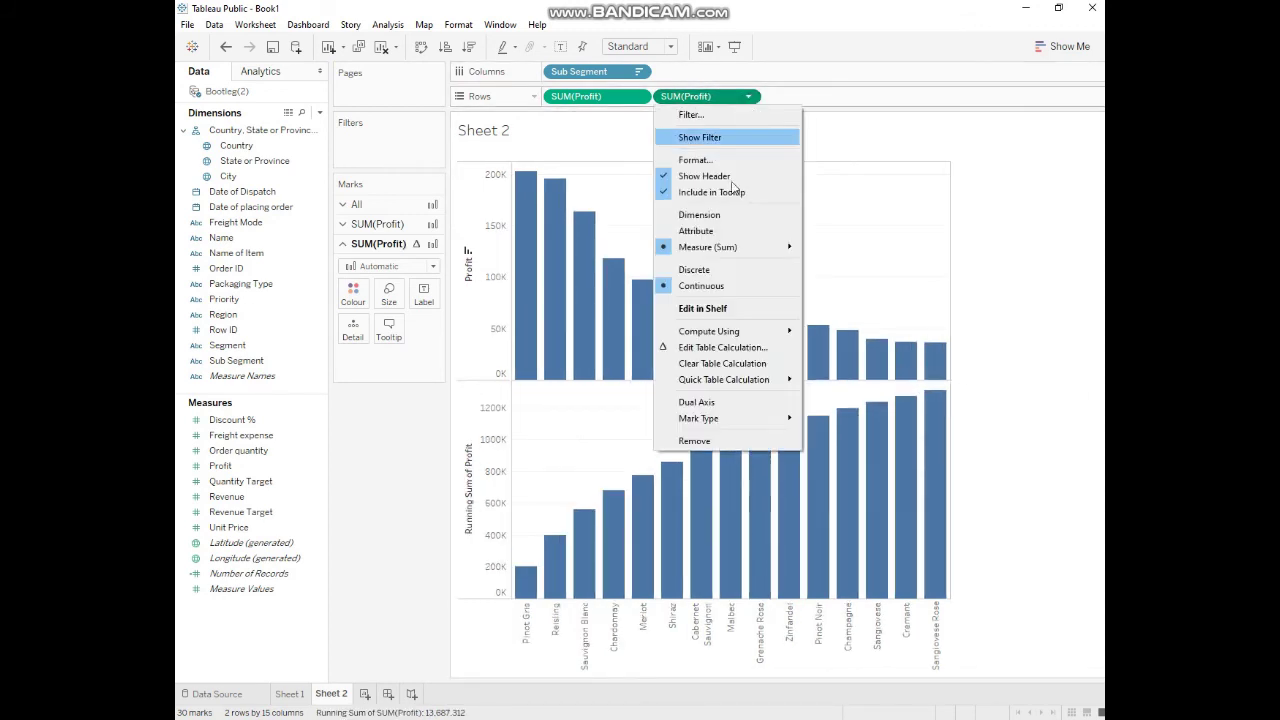
click(748, 349)
click(248, 431)
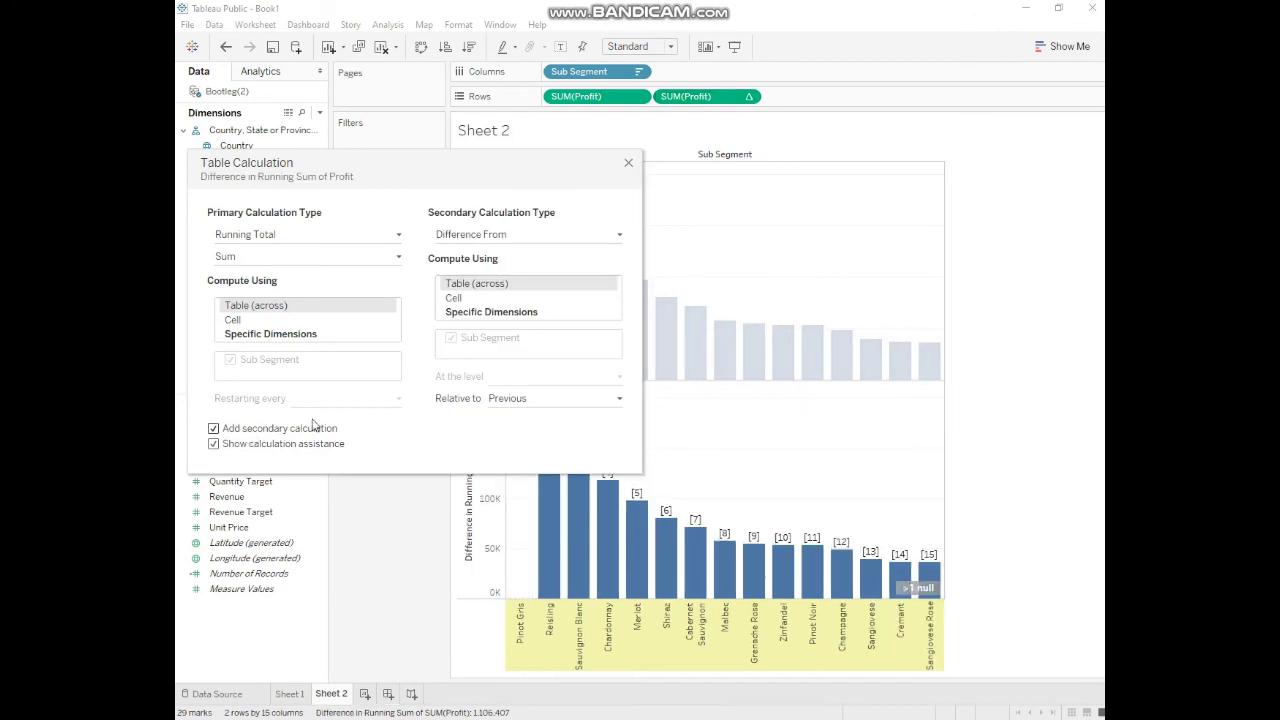
click(519, 236)
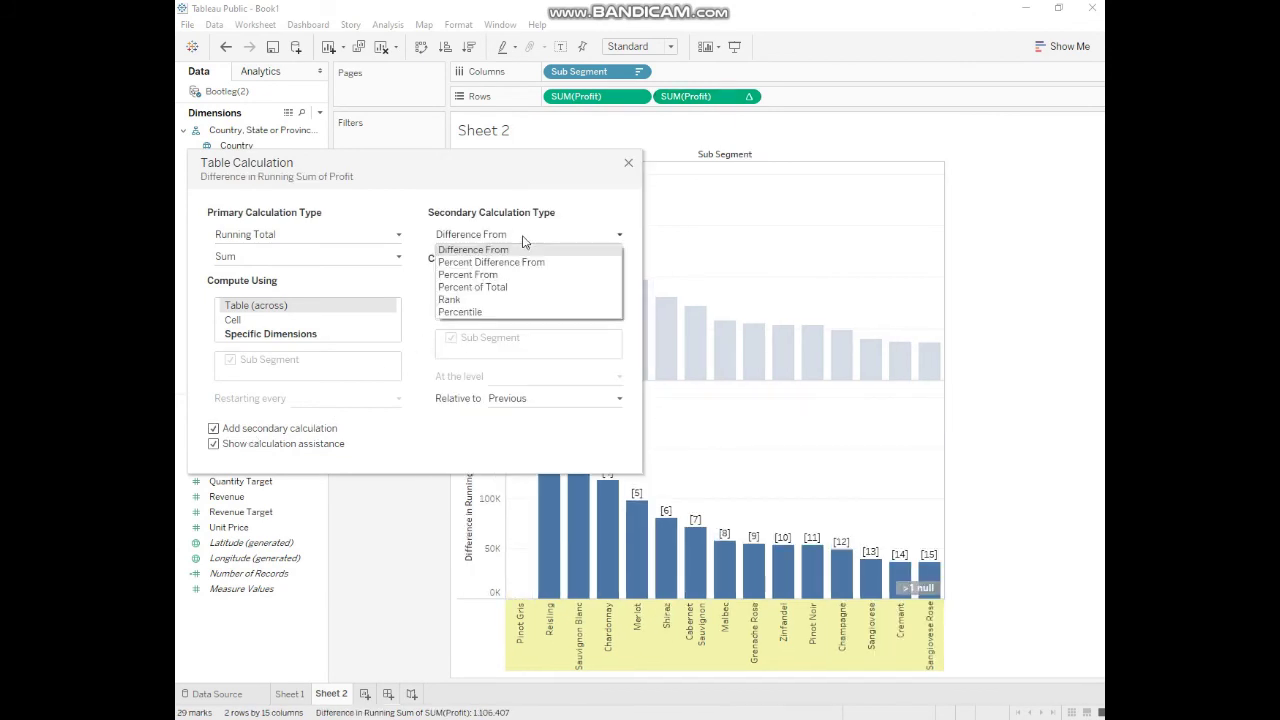
click(506, 288)
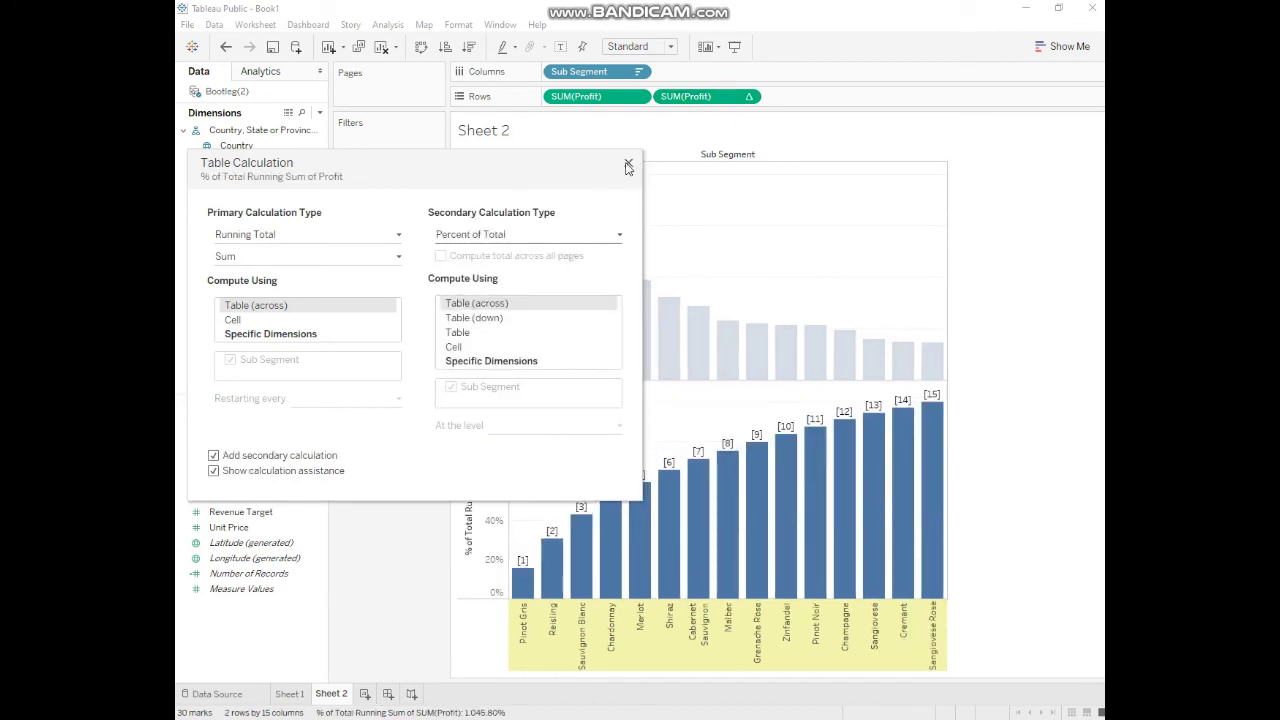
click(633, 165)
click(748, 96)
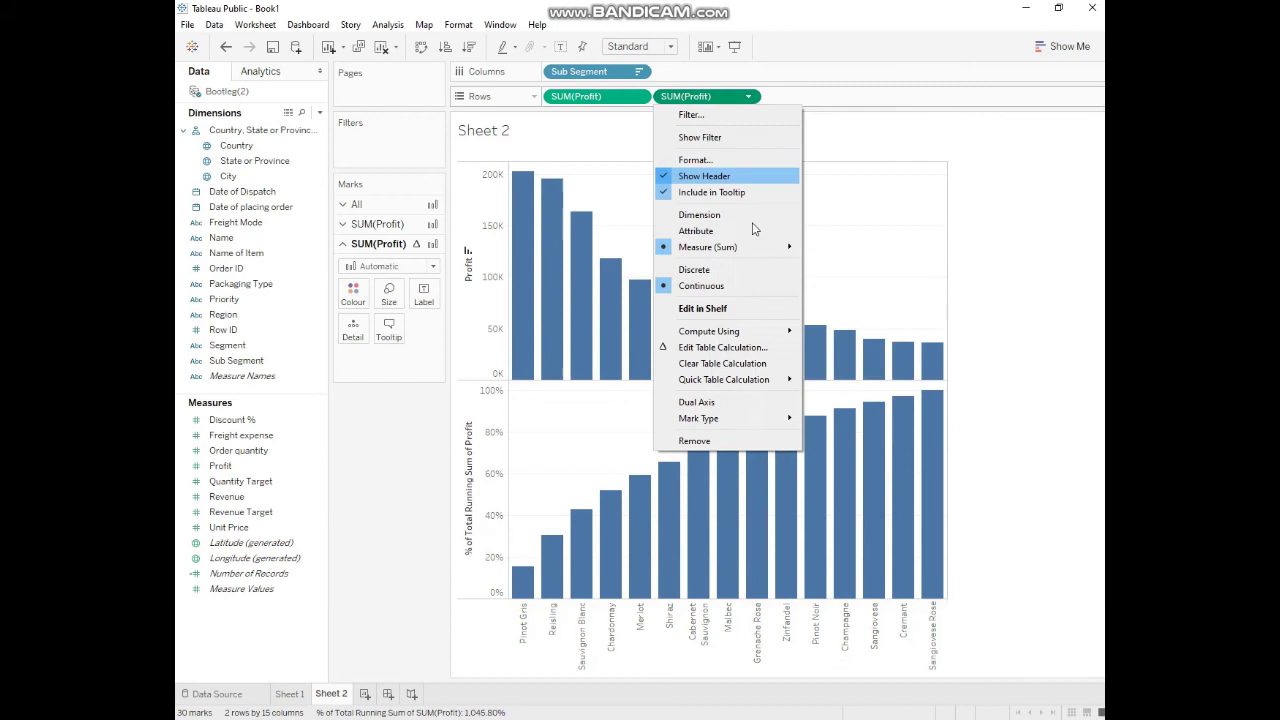
Step: Overlay the running-percent Profit on a dual axis and hide its right-hand axis header
click(753, 401)
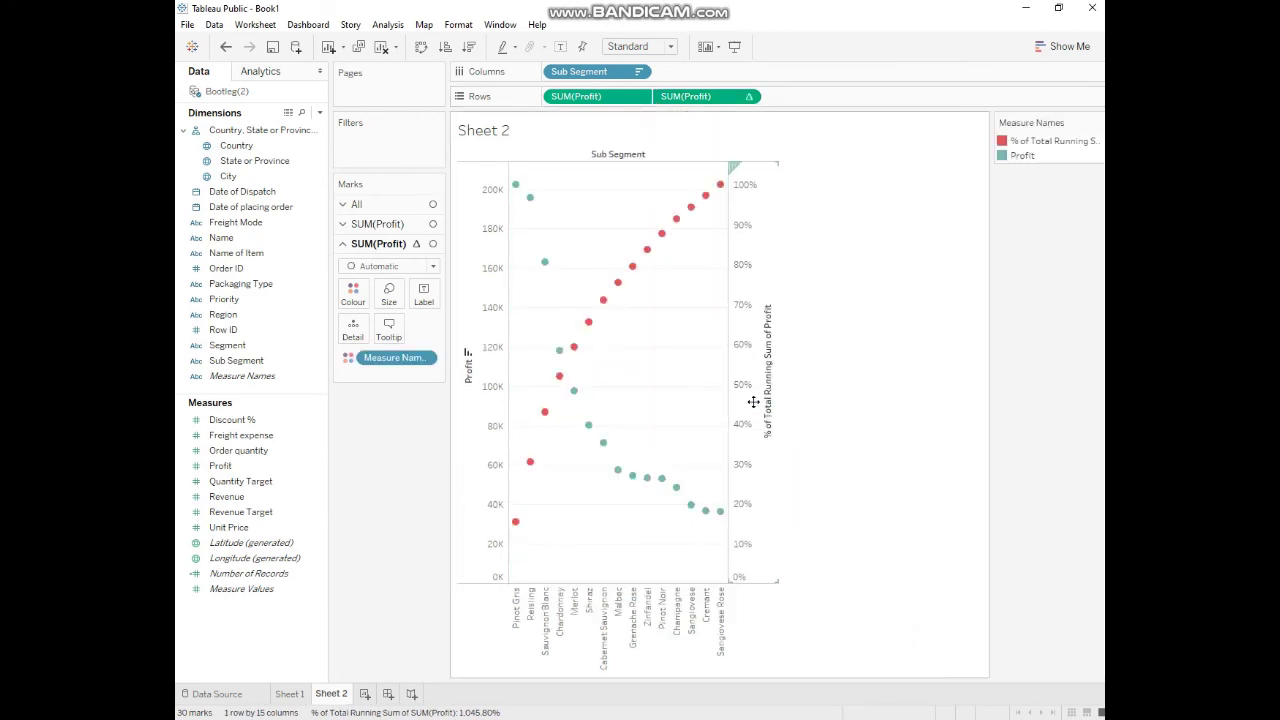
right_click(755, 408)
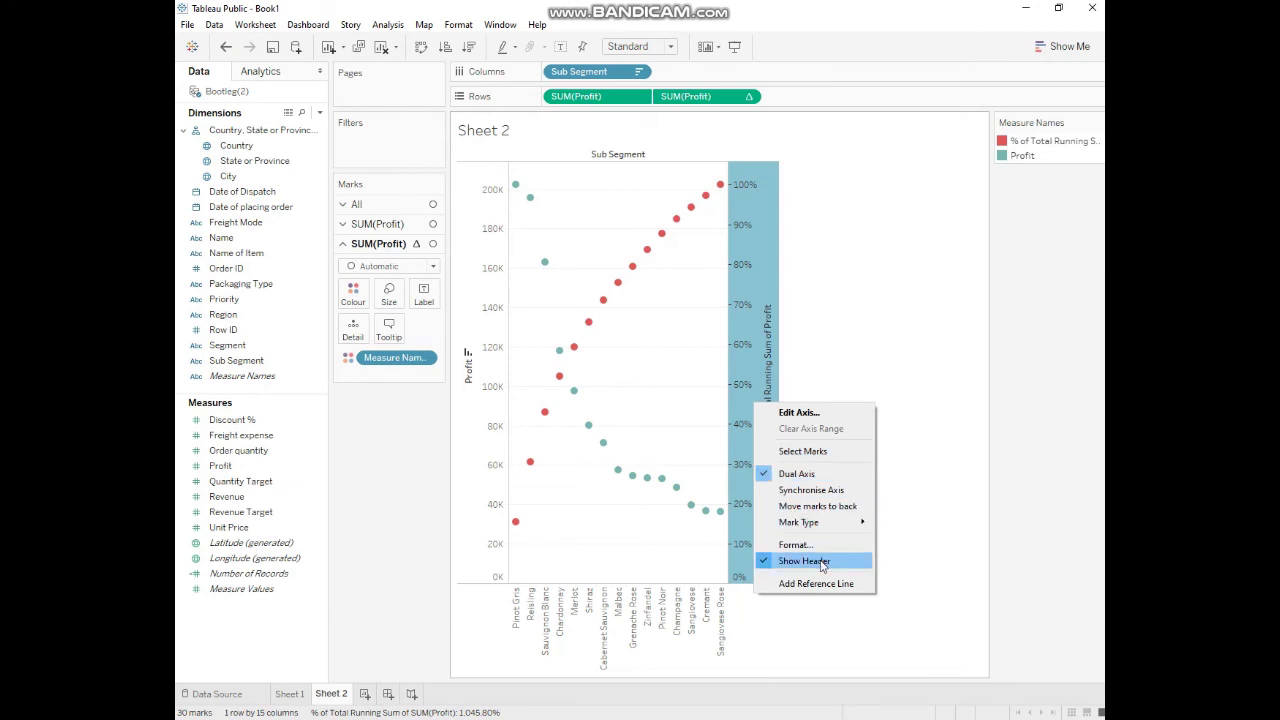
click(822, 562)
Step: Draw the plain SUM(Profit) marks as bars
click(377, 224)
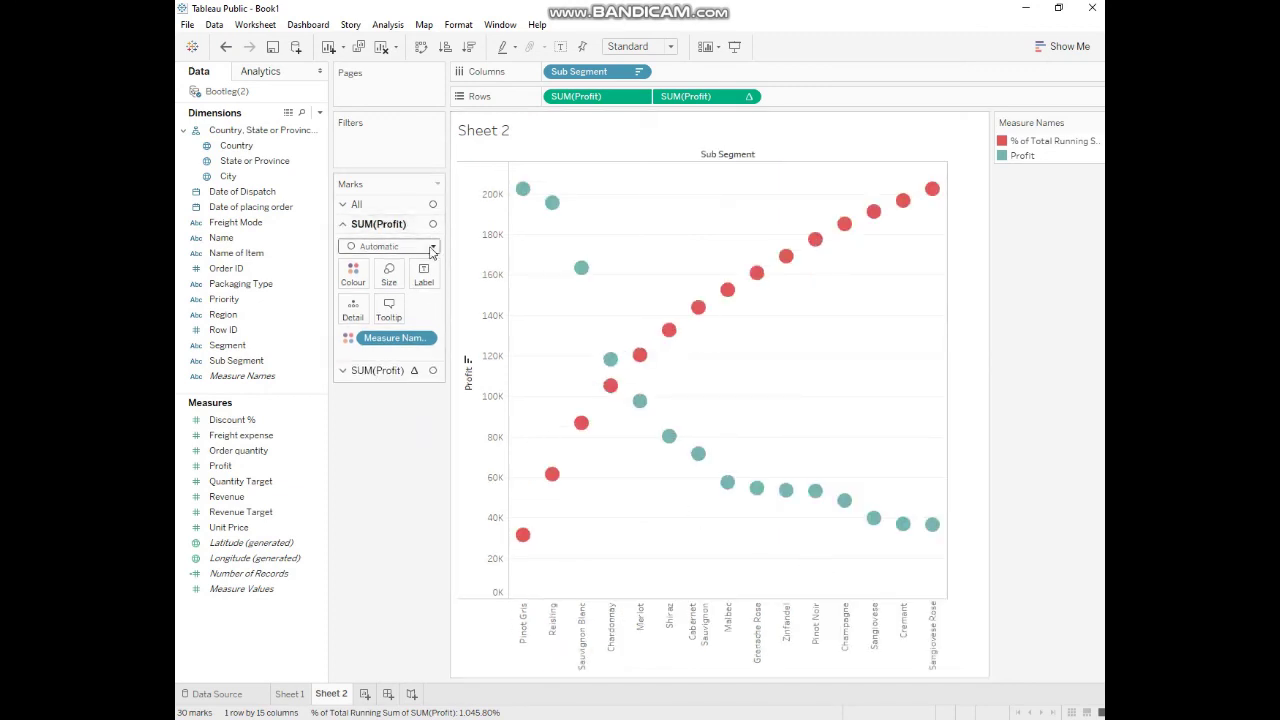
click(420, 247)
click(386, 279)
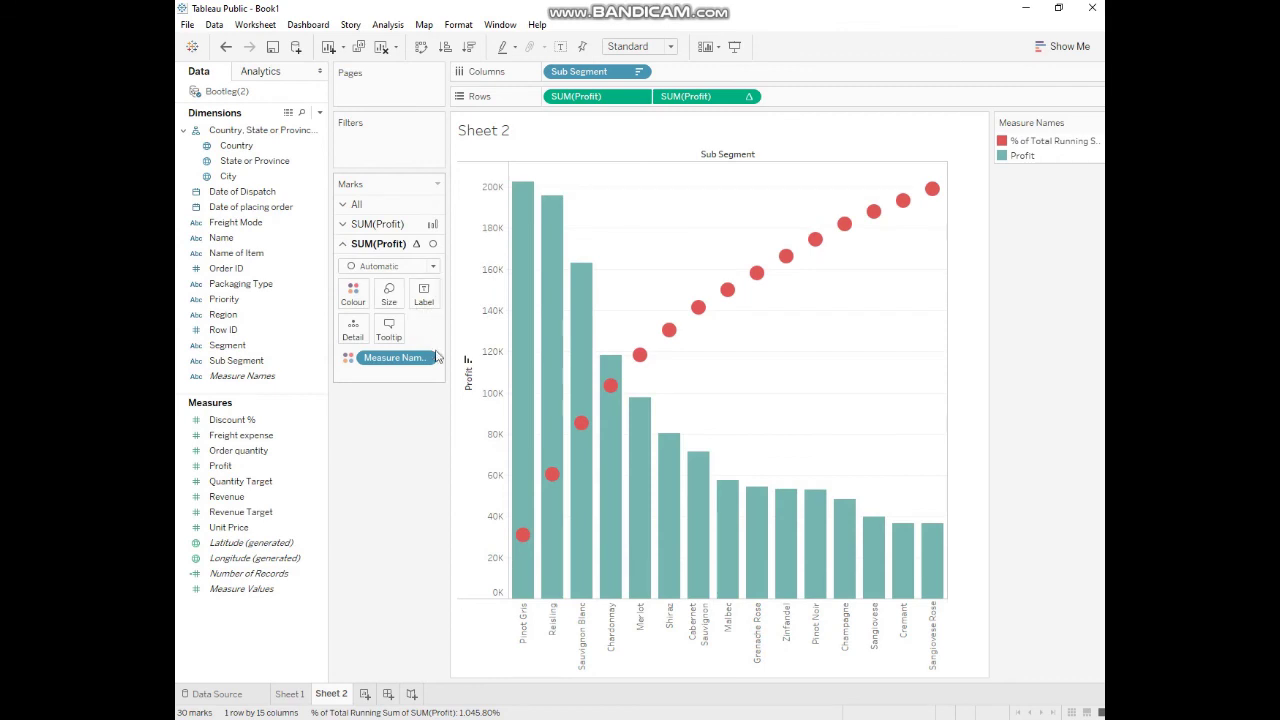
Step: Make the Δ SUM(Profit) marks a red line labelled with percentages from 15.46% to 100.00%
click(426, 226)
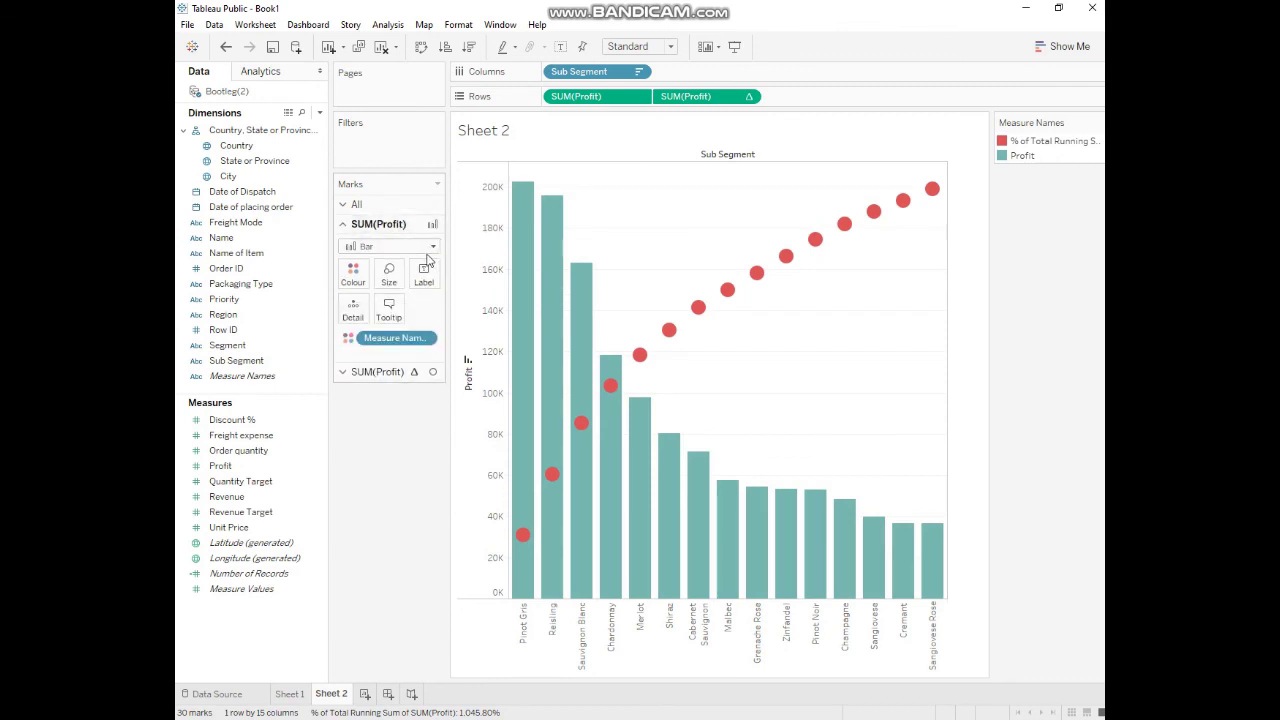
click(440, 371)
click(433, 265)
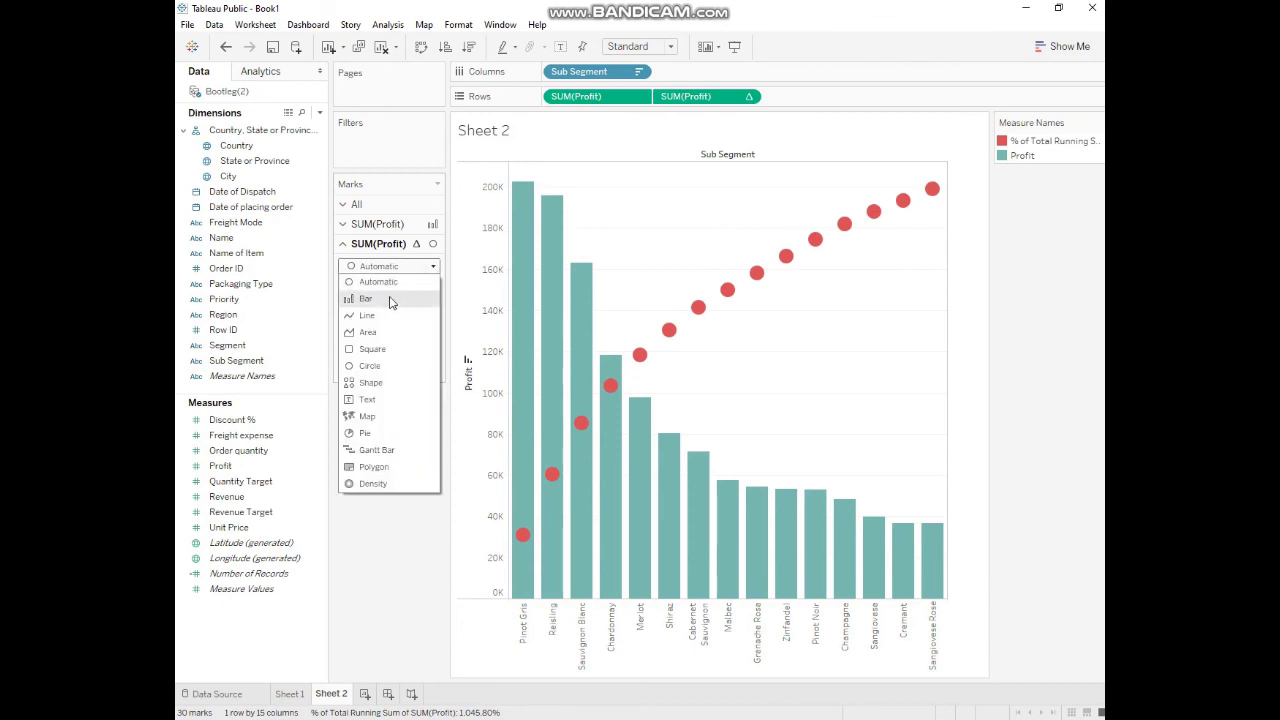
click(390, 313)
click(424, 294)
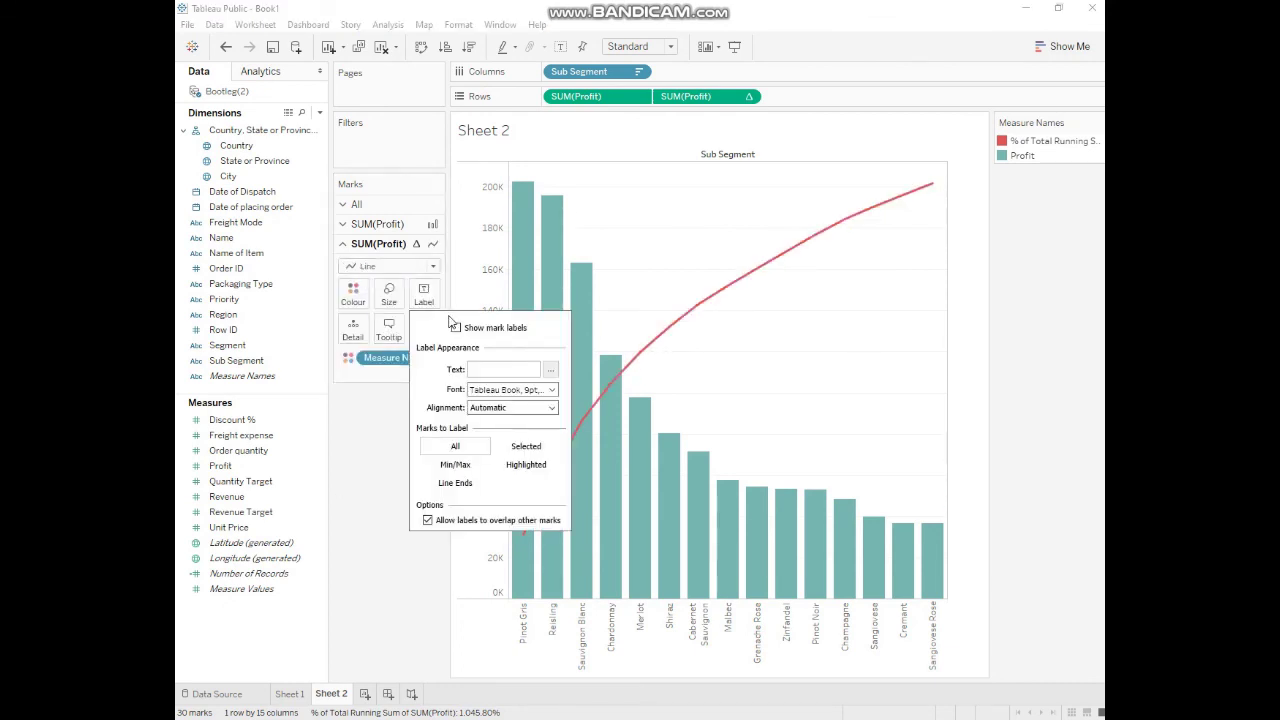
click(456, 328)
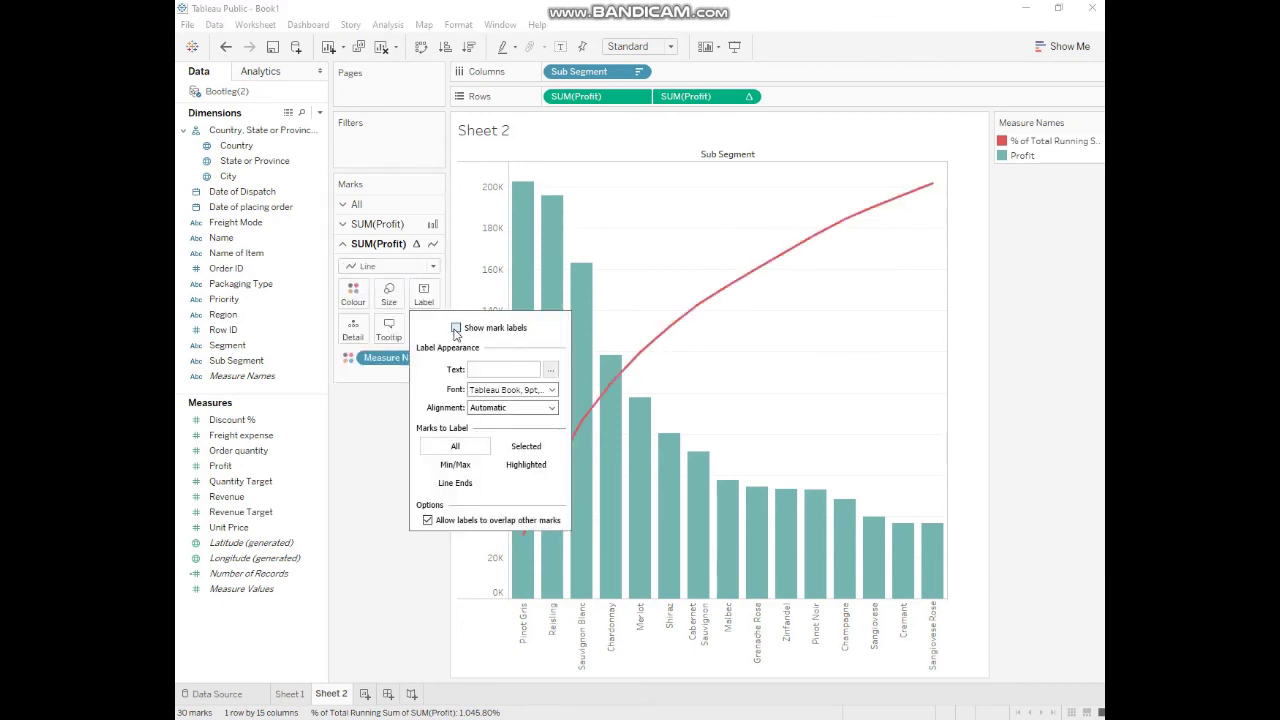
click(394, 544)
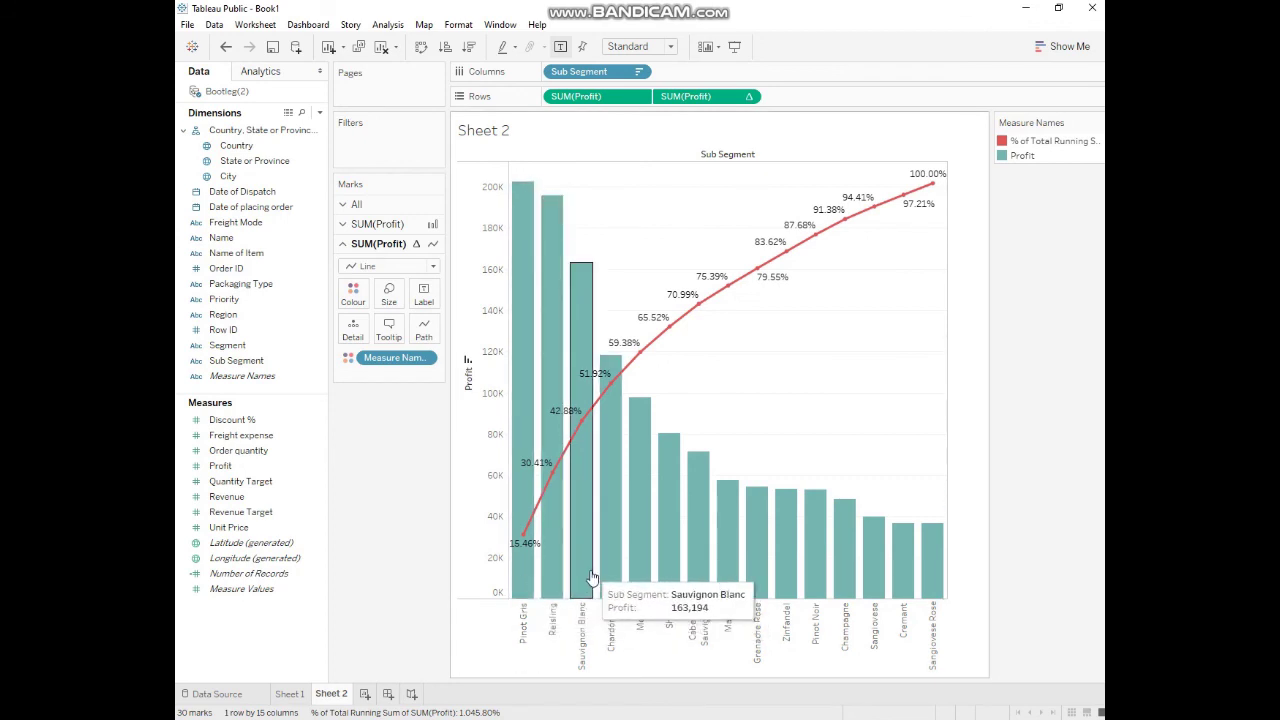